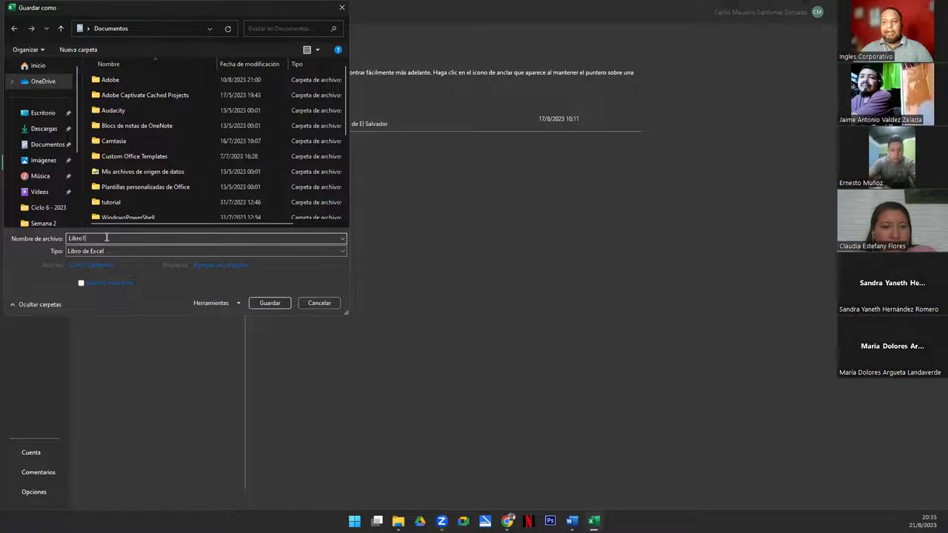
Save the workbook as Semana01 in the 2023 folder on the Escritorio
{"action": "double_click", "coordinate": [106, 238]}
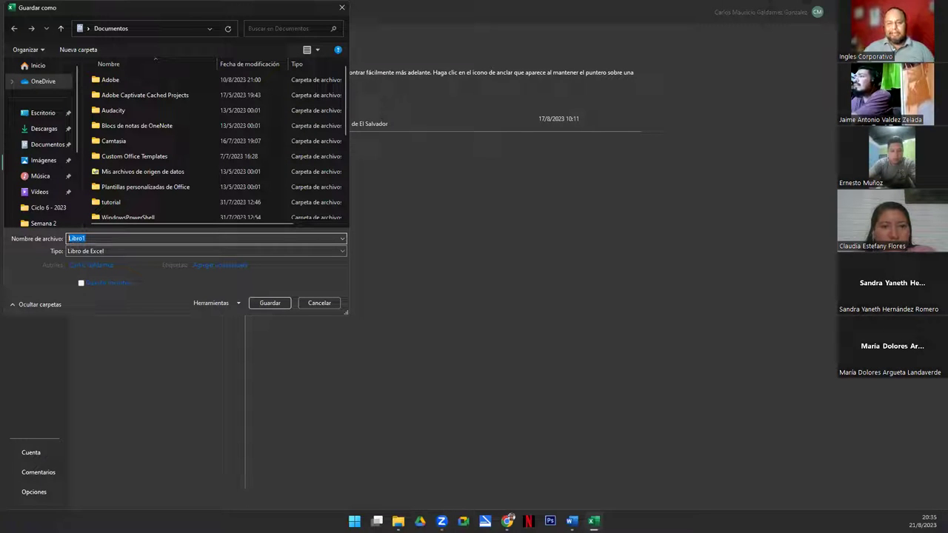
{"action": "type", "text": "Semana"}
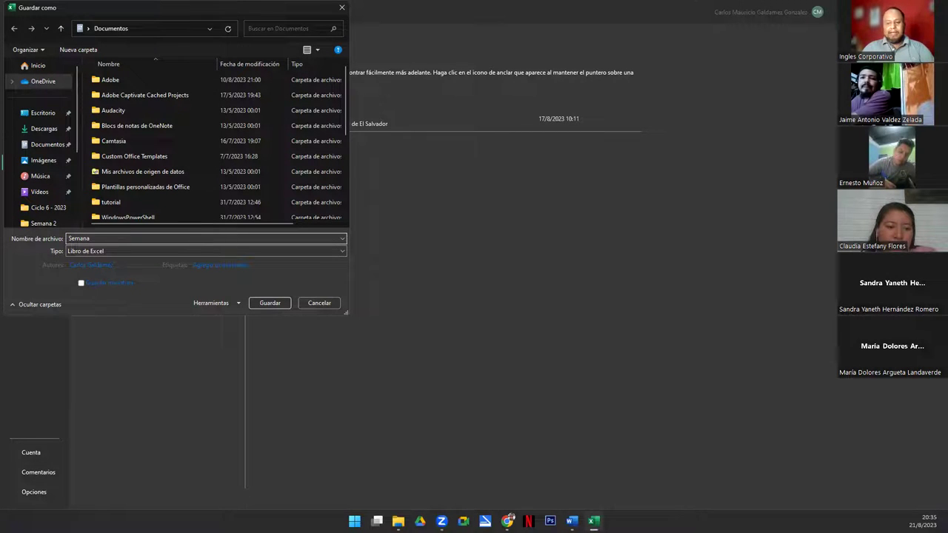
{"action": "type", "text": "01"}
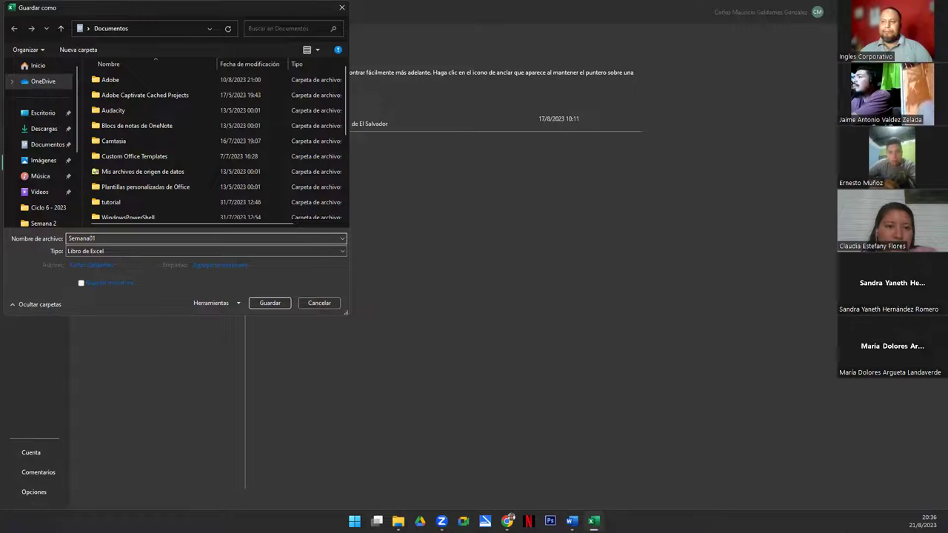
{"action": "left_click", "coordinate": [42, 112]}
{"action": "double_click", "coordinate": [117, 157]}
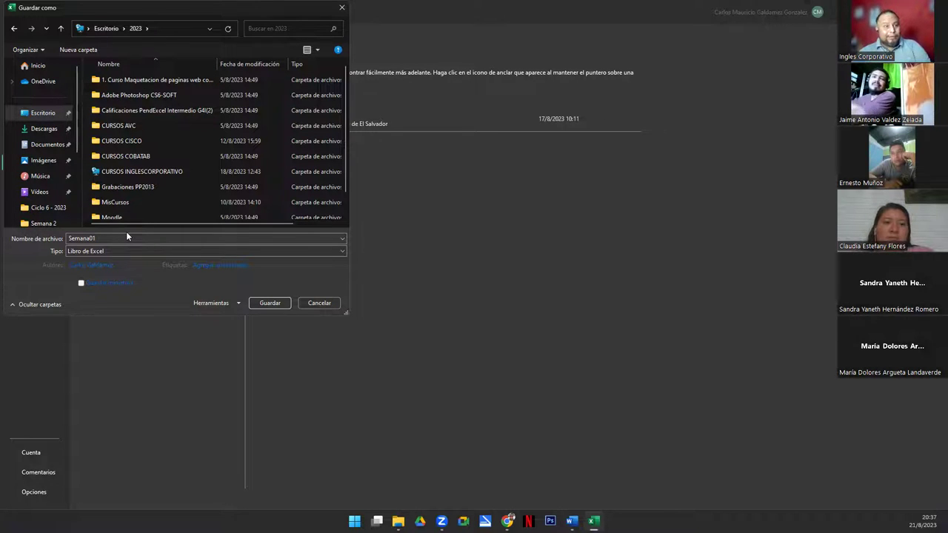
{"action": "left_click", "coordinate": [126, 237]}
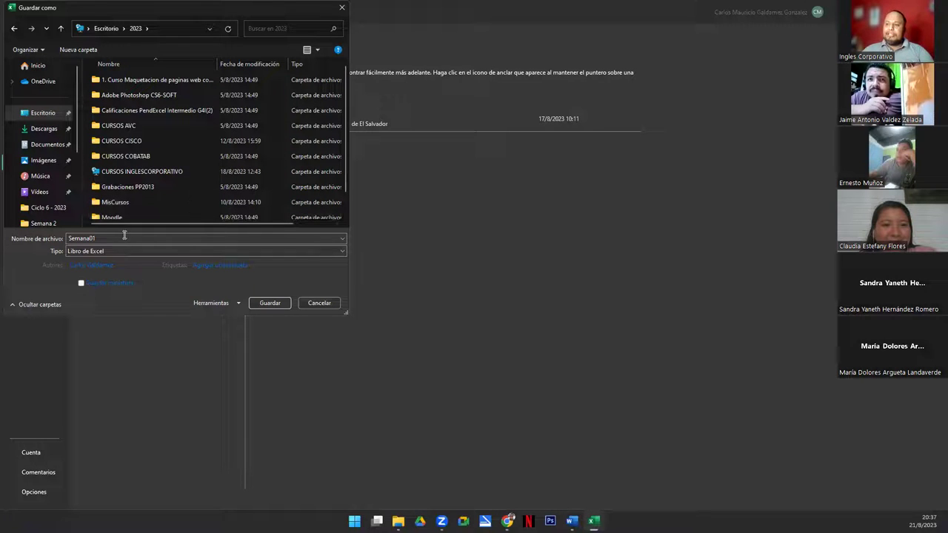
{"action": "left_click", "coordinate": [269, 304]}
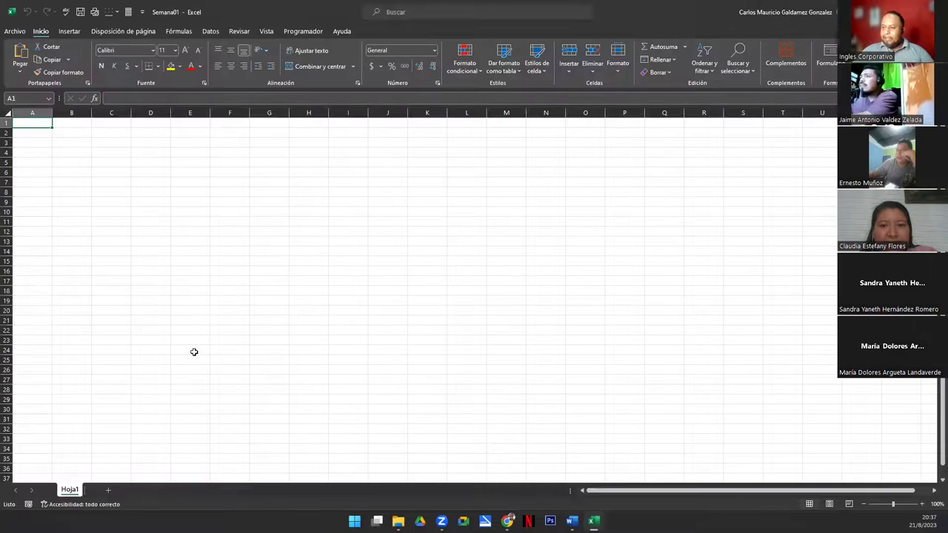
Rename the sheet Hoja1 as Ejercicio 01
{"action": "double_click", "coordinate": [70, 489]}
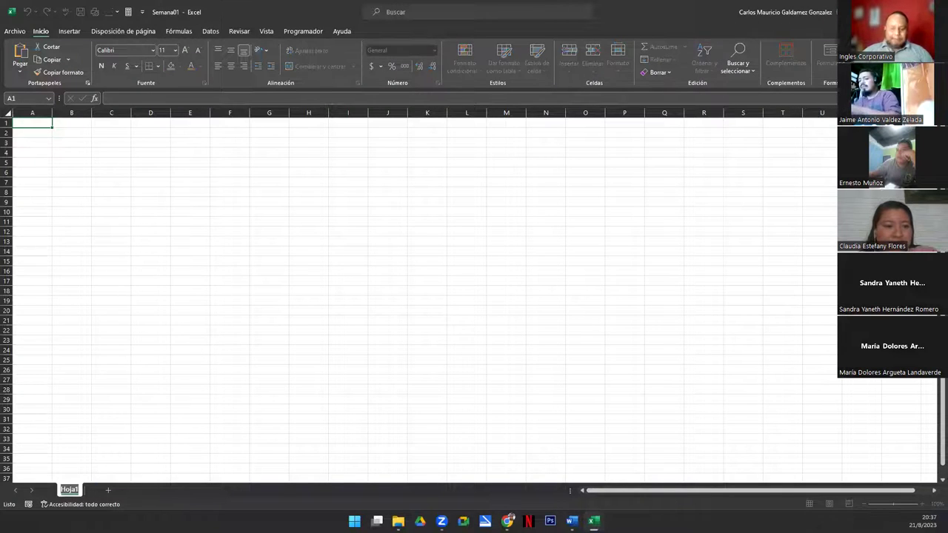
{"action": "type", "text": "Ejercicio 01"}
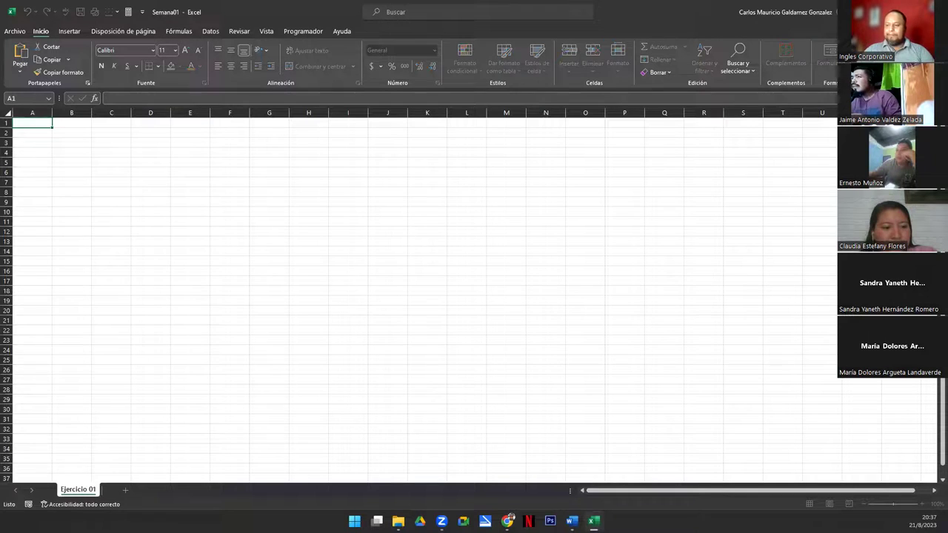
{"action": "key", "text": "Return"}
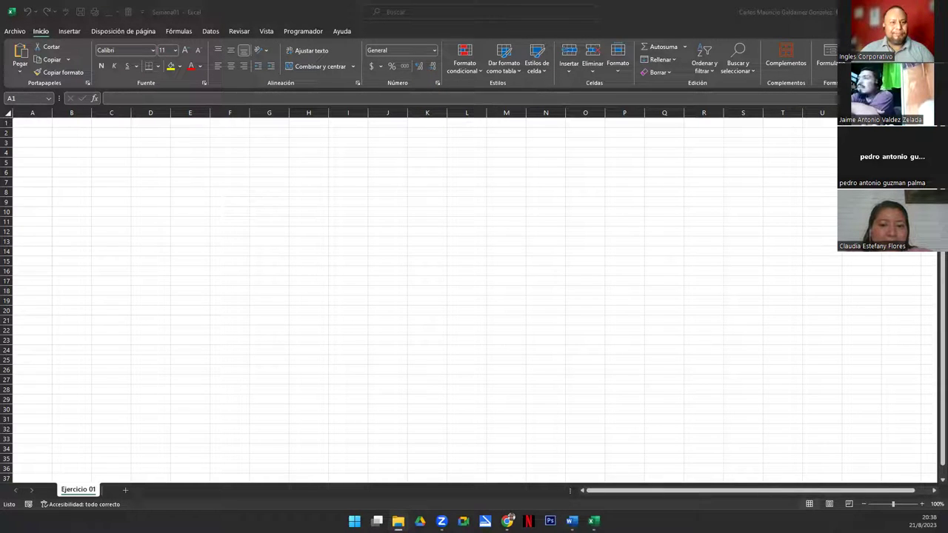
Copy the range B3:G13 from Hoja1 of the Sesión01 workbook into the Ejercicio 01 sheet of Semana01, starting at B3
{"action": "key", "text": "alt+Tab"}
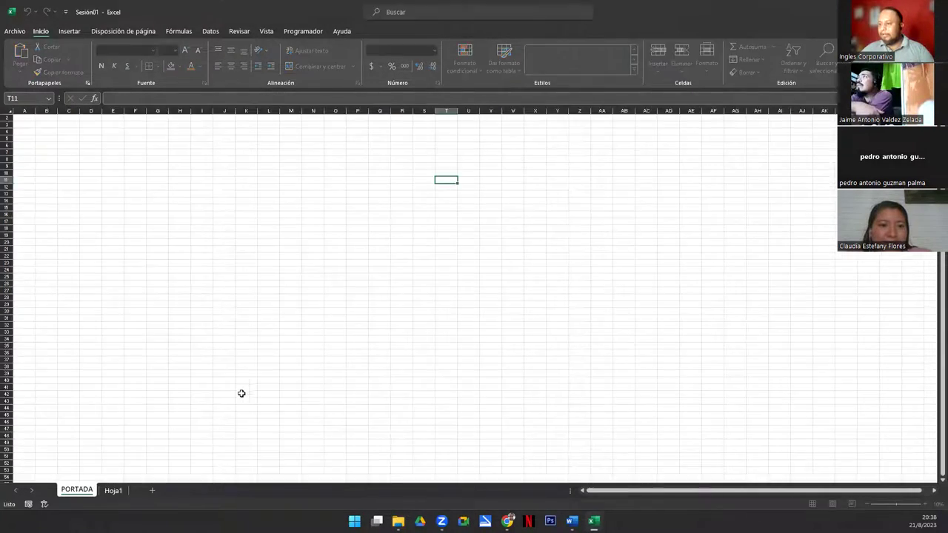
{"action": "left_click", "coordinate": [114, 491]}
{"action": "left_click", "coordinate": [206, 320]}
{"action": "left_click", "coordinate": [450, 150]}
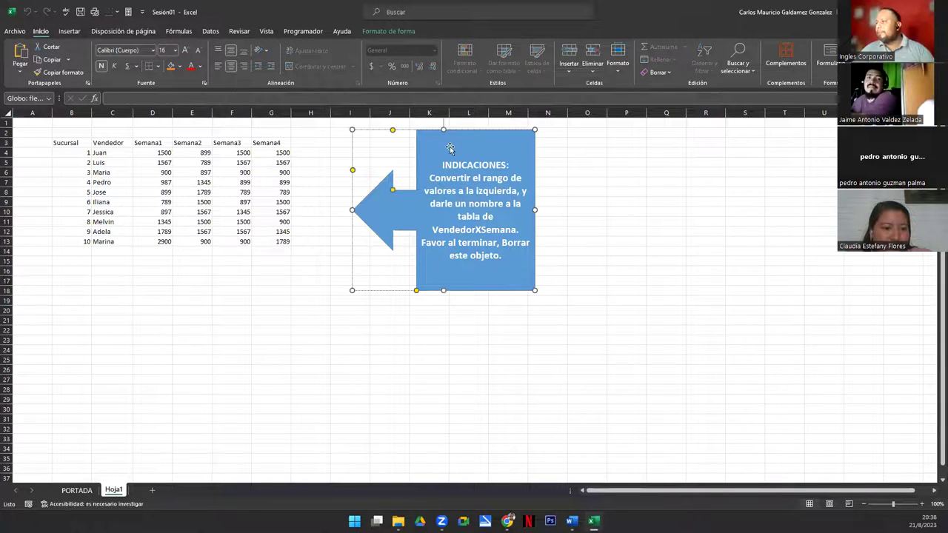
{"action": "left_click", "coordinate": [139, 249]}
{"action": "left_click_drag", "start_coordinate": [56, 146], "coordinate": [281, 239]}
{"action": "key", "text": "ctrl+c"}
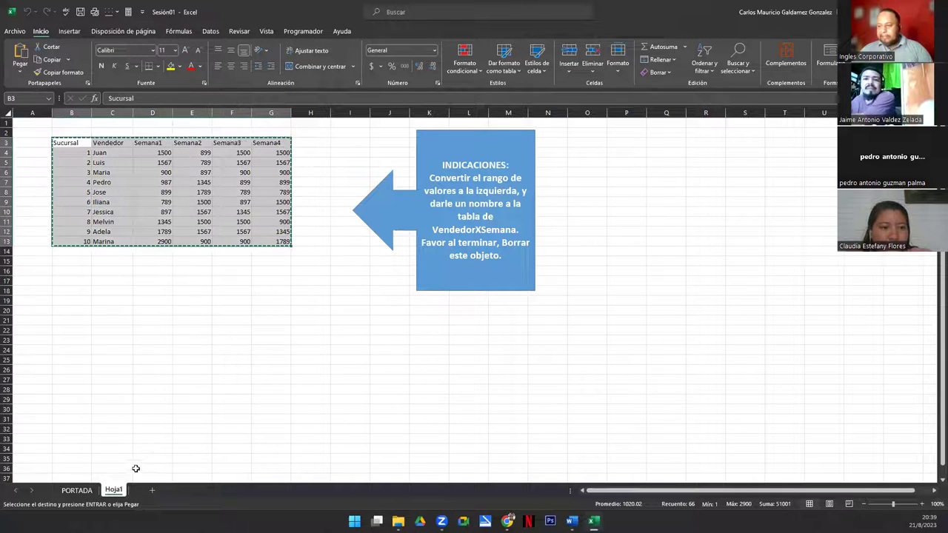
{"action": "key", "text": "alt+Tab"}
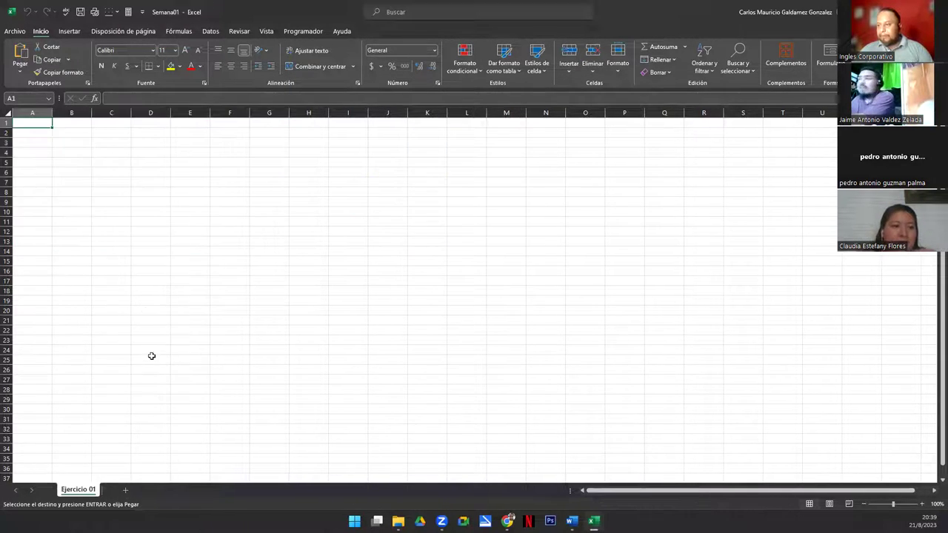
{"action": "key", "text": "ctrl+v"}
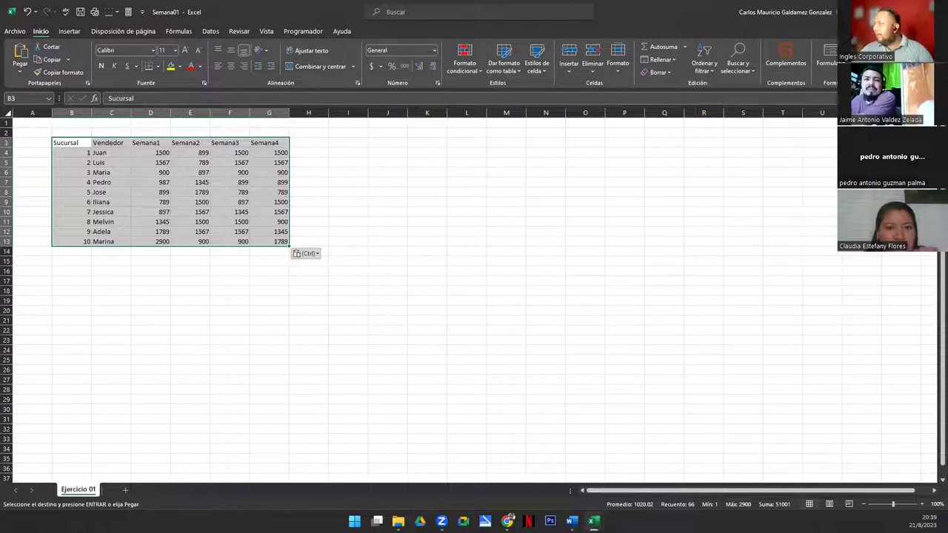
Capture a screen snip of the pasted sales data together with its row and column headings
{"action": "left_click", "coordinate": [195, 279]}
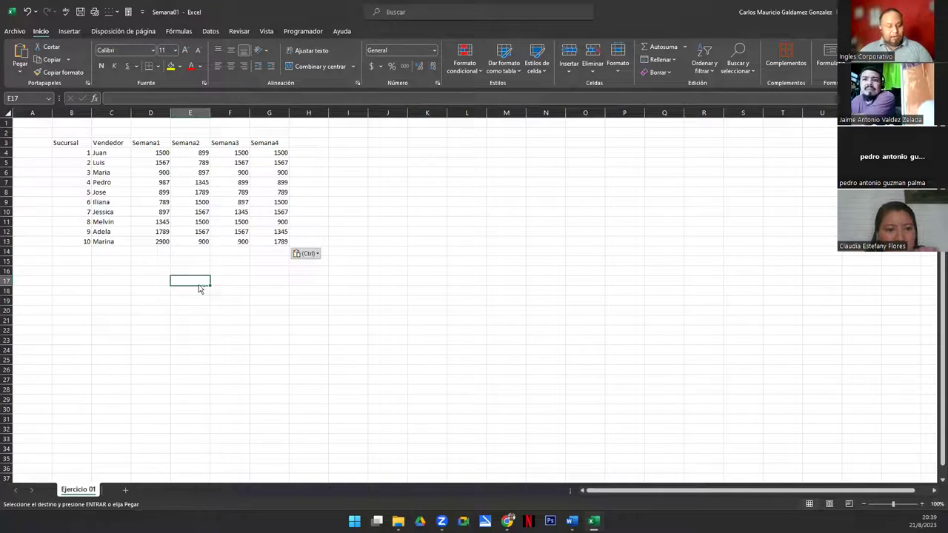
{"action": "scroll", "coordinate": [198, 287], "scroll_direction": "up", "scroll_amount": 2}
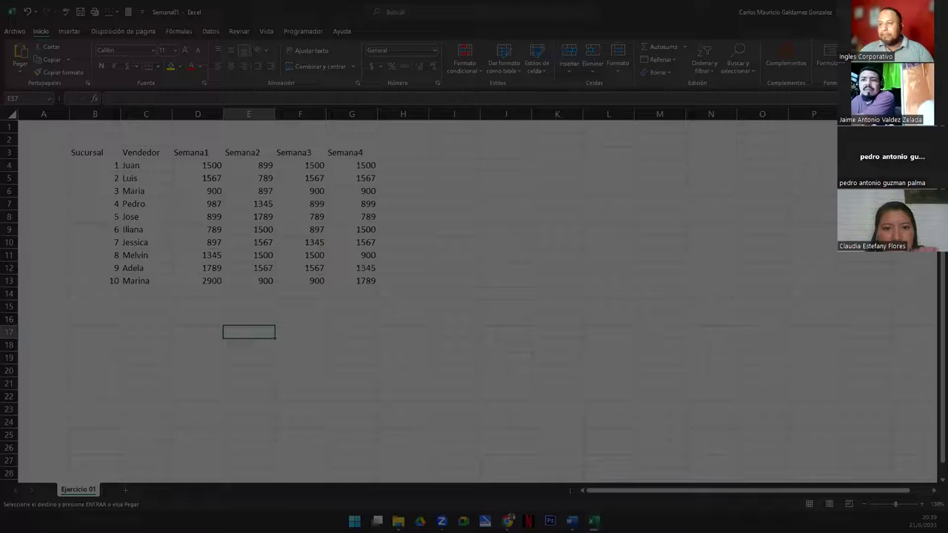
{"action": "left_click_drag", "start_coordinate": [1, 105], "coordinate": [408, 337]}
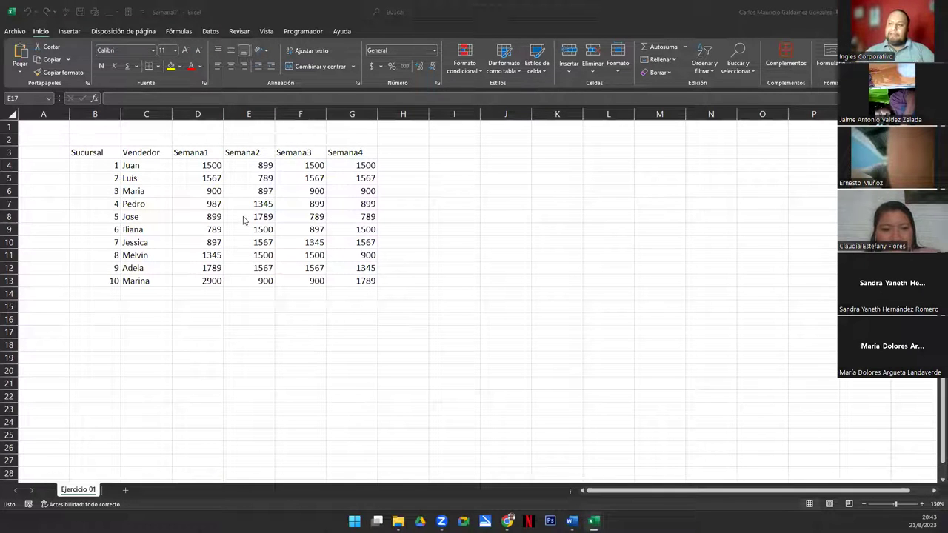
{"action": "left_click_drag", "start_coordinate": [97, 154], "coordinate": [345, 279]}
{"action": "left_click", "coordinate": [134, 281]}
{"action": "left_click_drag", "start_coordinate": [89, 153], "coordinate": [353, 280]}
{"action": "left_click", "coordinate": [352, 281]}
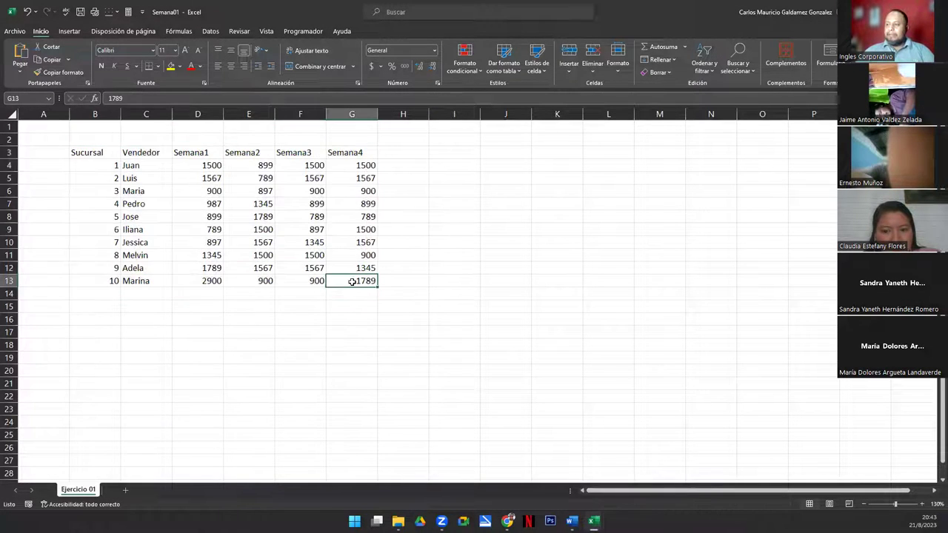
{"action": "double_click", "coordinate": [352, 282]}
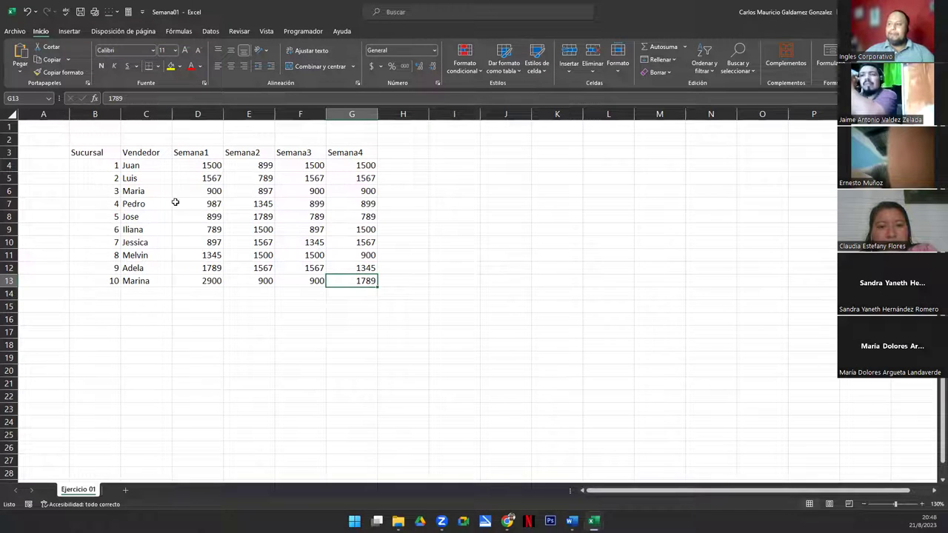
Convert the range B3:G13 into a table with headers
{"action": "left_click_drag", "start_coordinate": [85, 153], "coordinate": [345, 281]}
{"action": "key", "text": "ctrl+t"}
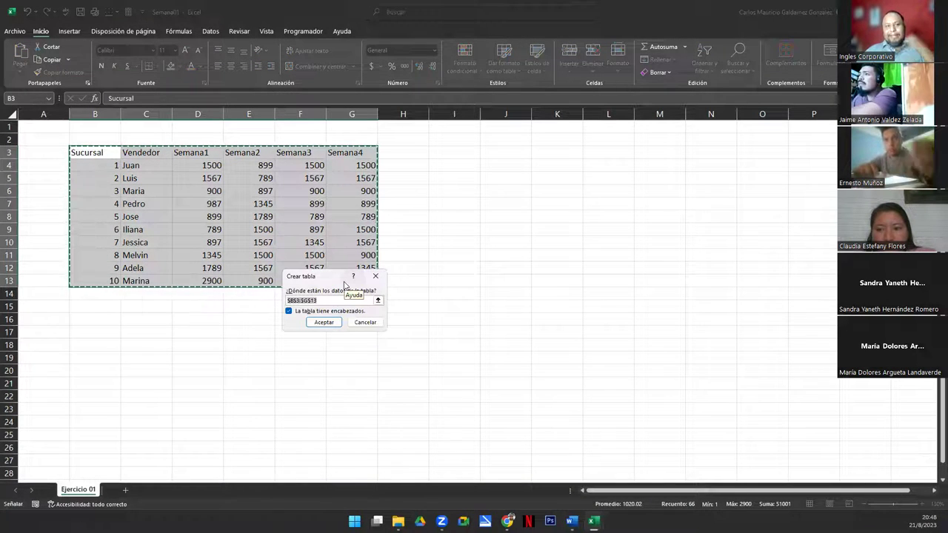
{"action": "key", "text": "Return"}
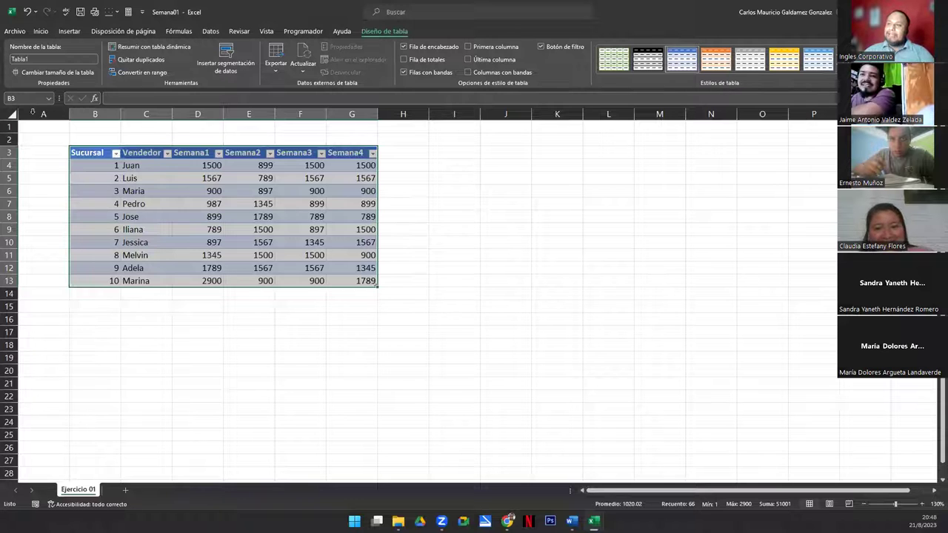
{"action": "left_click", "coordinate": [68, 32]}
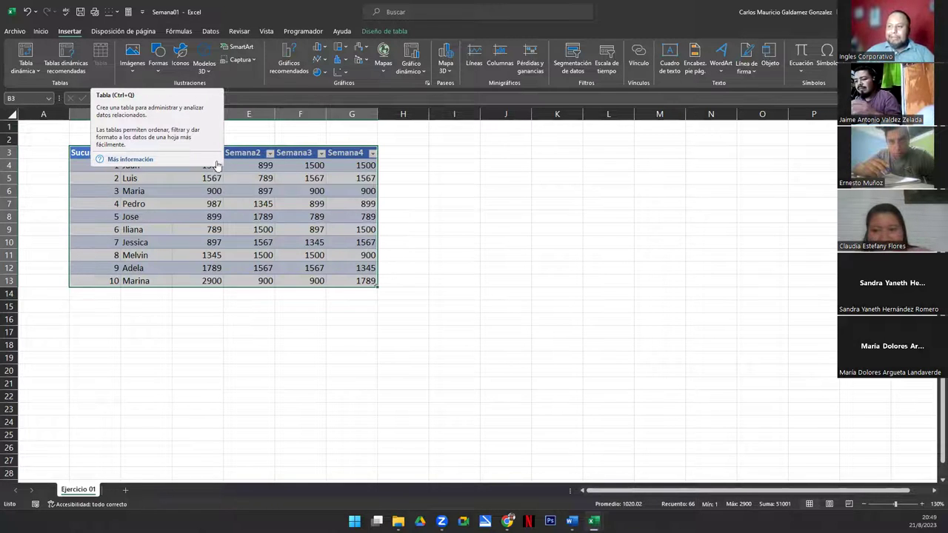
{"action": "left_click", "coordinate": [167, 217]}
{"action": "left_click_drag", "start_coordinate": [94, 153], "coordinate": [336, 284]}
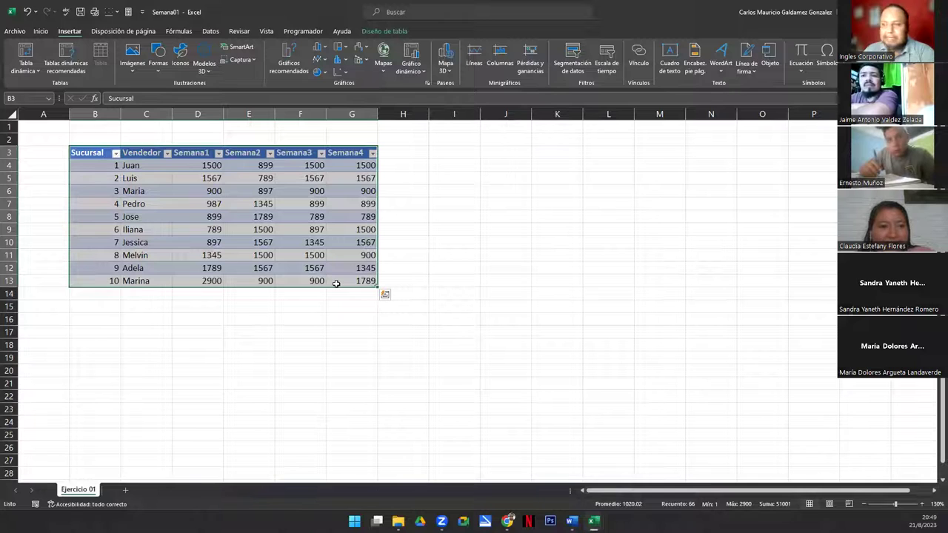
{"action": "left_click", "coordinate": [383, 31]}
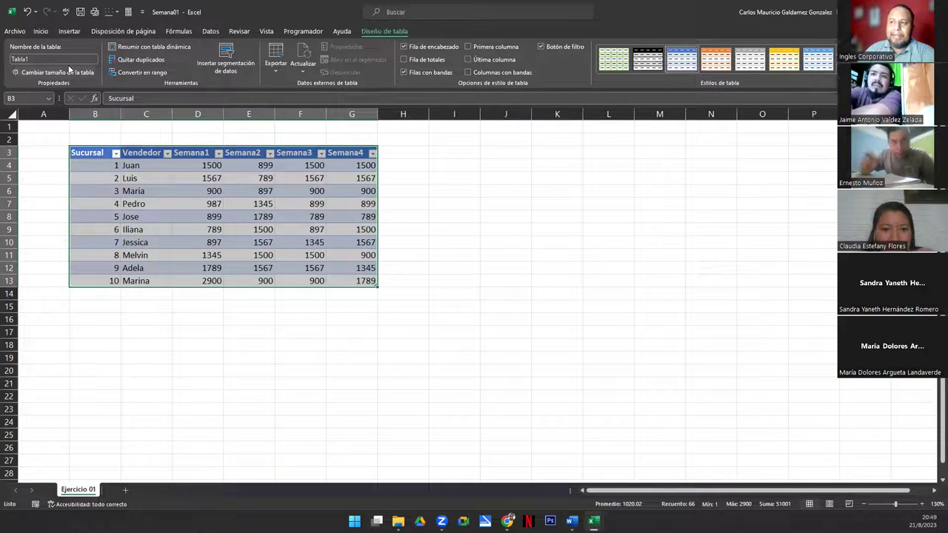
{"action": "left_click", "coordinate": [191, 180]}
{"action": "left_click", "coordinate": [87, 154]}
{"action": "left_click_drag", "start_coordinate": [178, 183], "coordinate": [350, 280]}
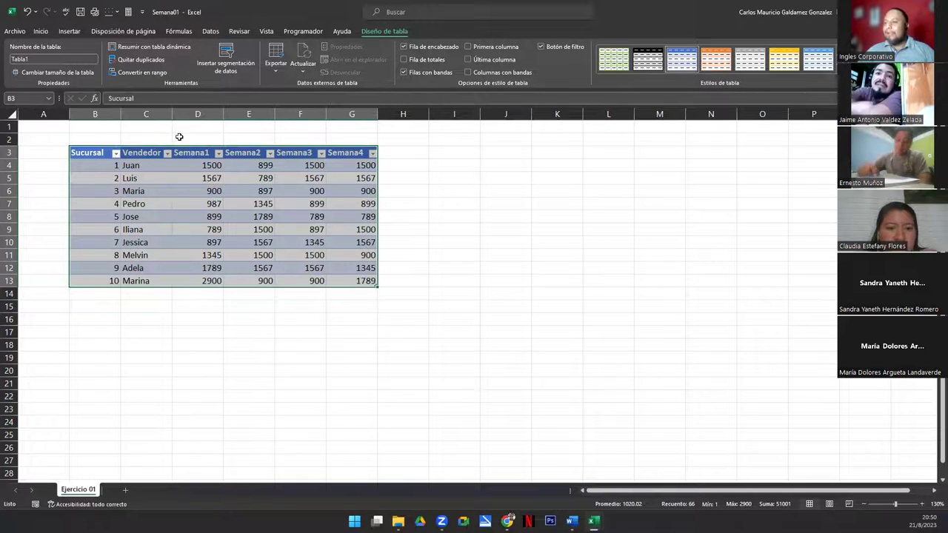
Check the required table name in the instructions callout on Hoja1 of the Sesión01 workbook, then return to Semana01
{"action": "key", "text": "alt+Tab"}
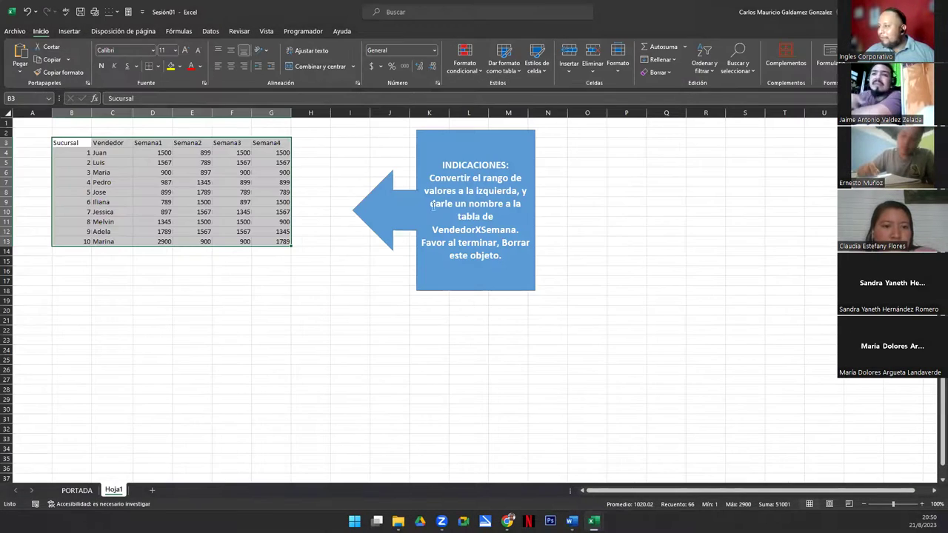
{"action": "left_click", "coordinate": [433, 234]}
{"action": "left_click_drag", "start_coordinate": [431, 231], "coordinate": [521, 230]}
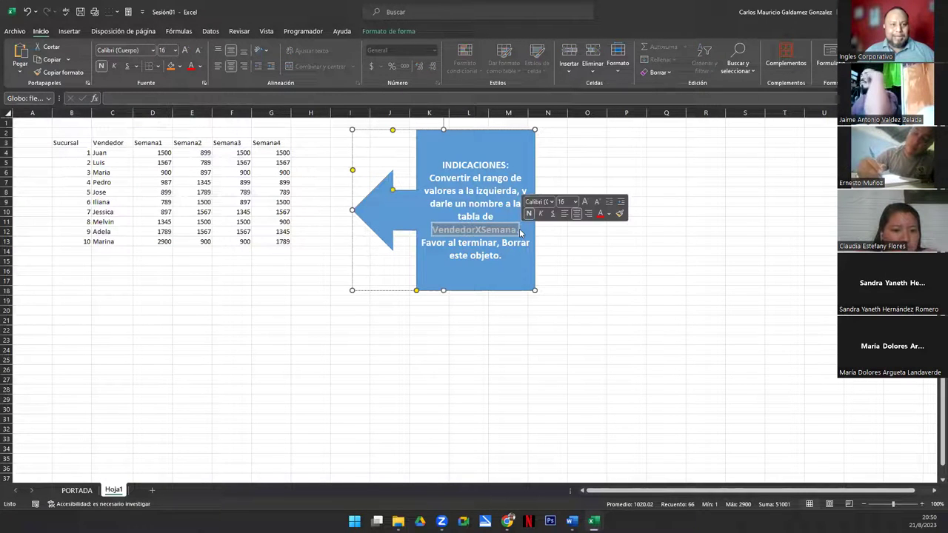
{"action": "key", "text": "alt+Tab"}
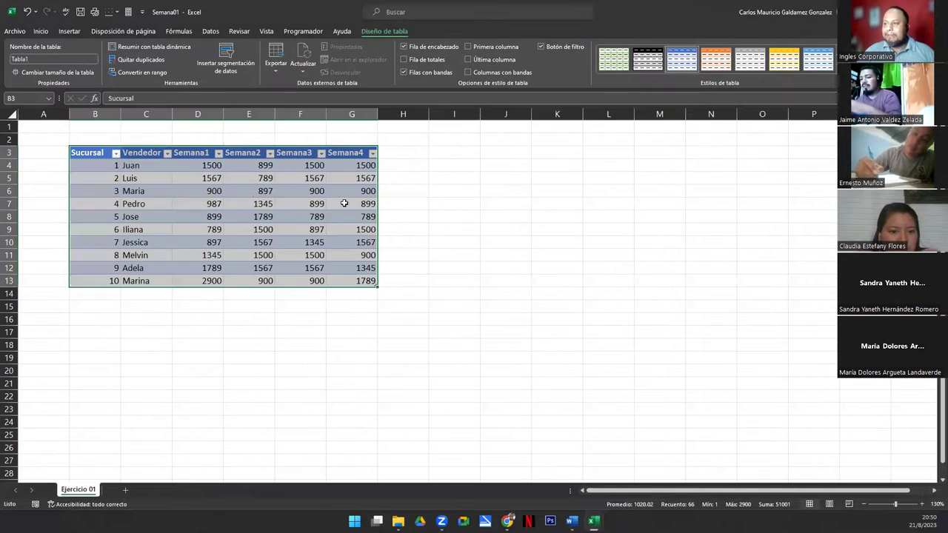
Rename the sales table on the Ejercicio 01 sheet as VendedorXSemana
{"action": "left_click", "coordinate": [206, 208]}
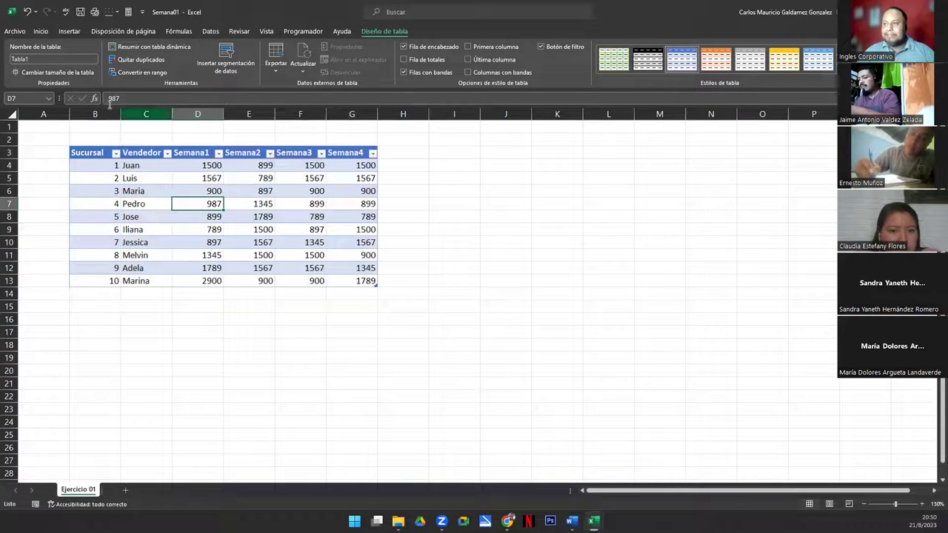
{"action": "left_click", "coordinate": [59, 58]}
{"action": "key", "text": "BackSpace"}
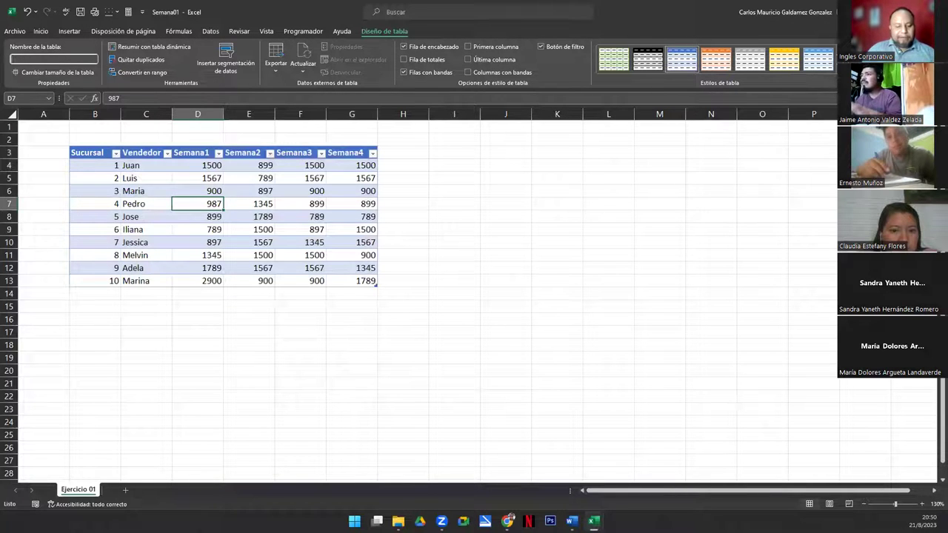
{"action": "type", "text": "VendedorX"}
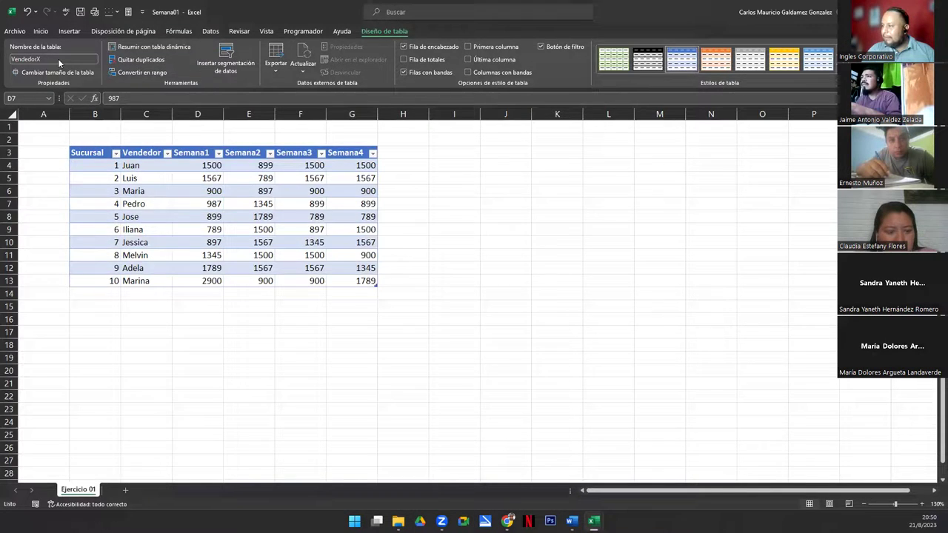
{"action": "key", "text": "alt+Tab"}
{"action": "key", "text": "alt+Tab"}
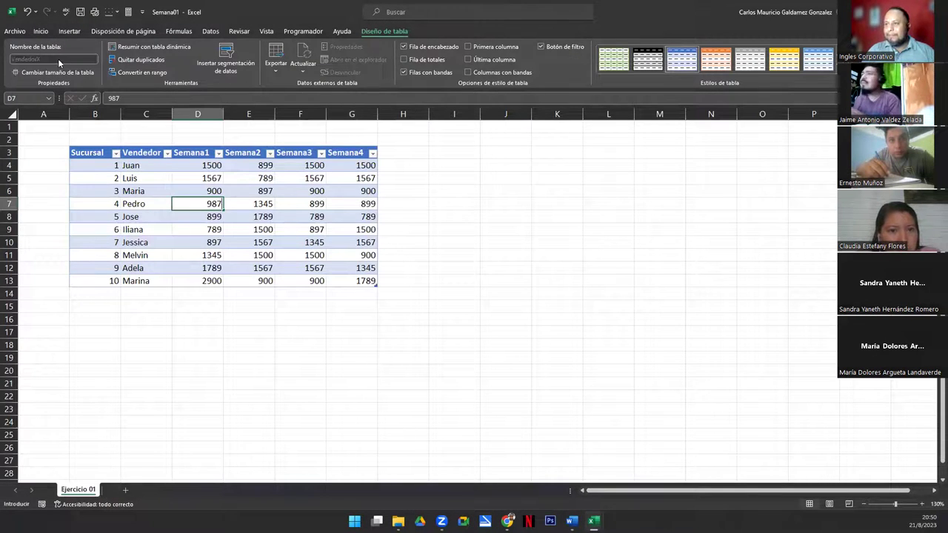
{"action": "type", "text": "Se"}
{"action": "key", "text": "Escape"}
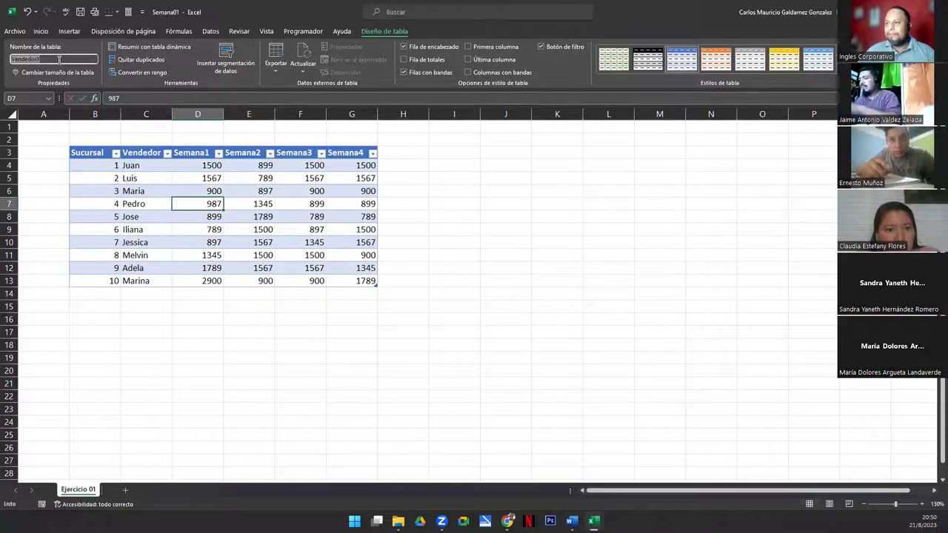
{"action": "left_click", "coordinate": [59, 60]}
{"action": "type", "text": "VendedorXSemana"}
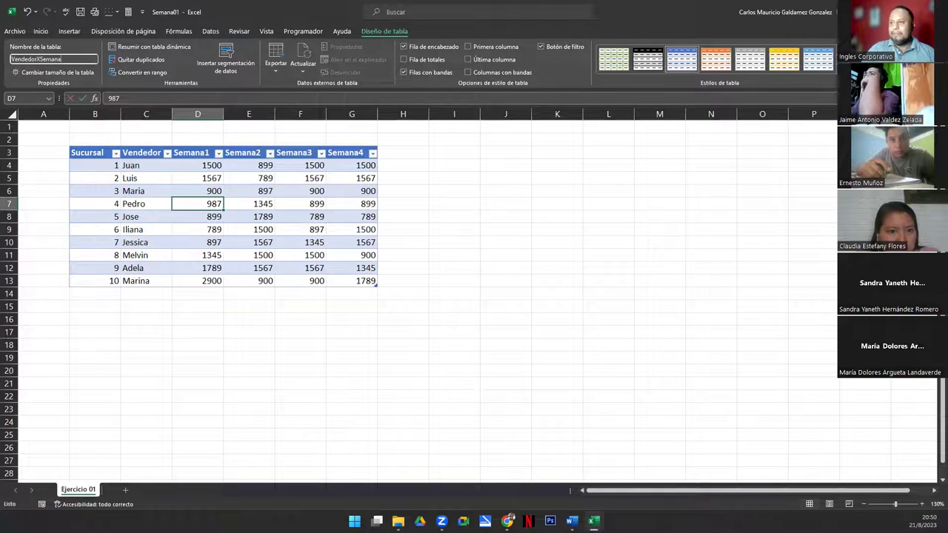
{"action": "key", "text": "Return"}
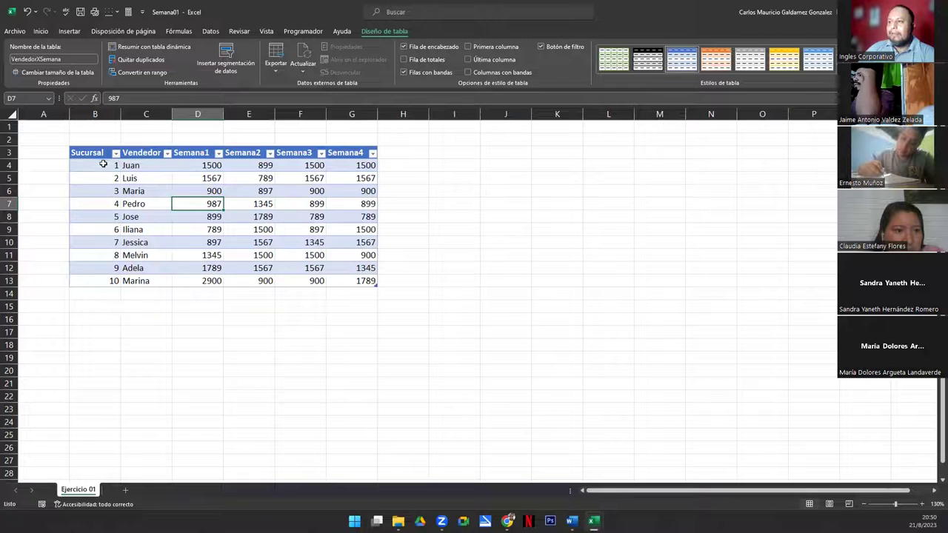
Examine the sort and filter options offered by the column headers of the sales table
{"action": "left_click", "coordinate": [196, 232]}
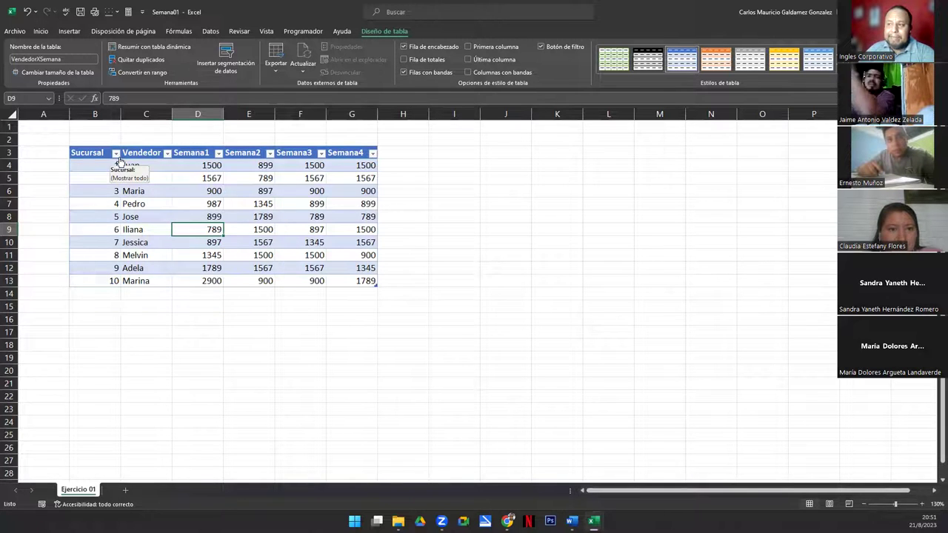
{"action": "left_click", "coordinate": [167, 153]}
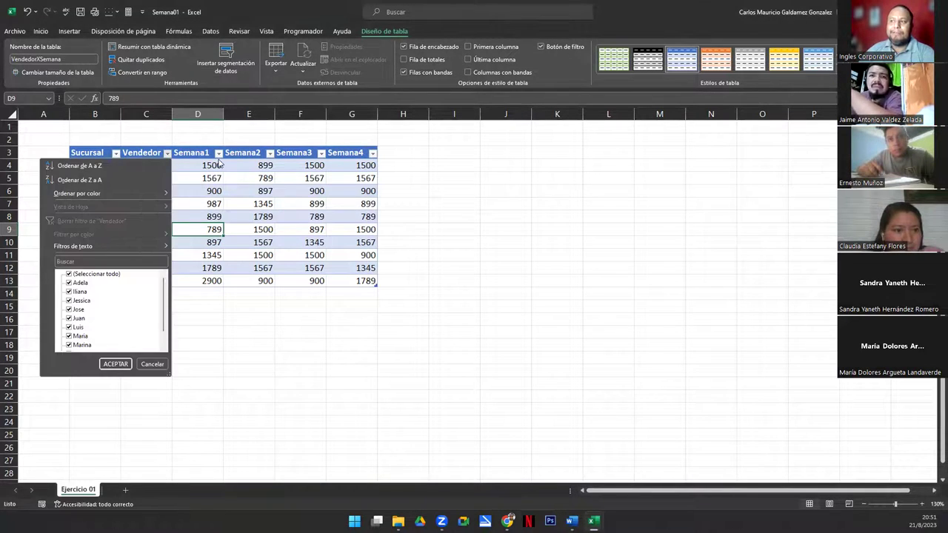
{"action": "left_click", "coordinate": [220, 162]}
{"action": "left_click", "coordinate": [268, 156]}
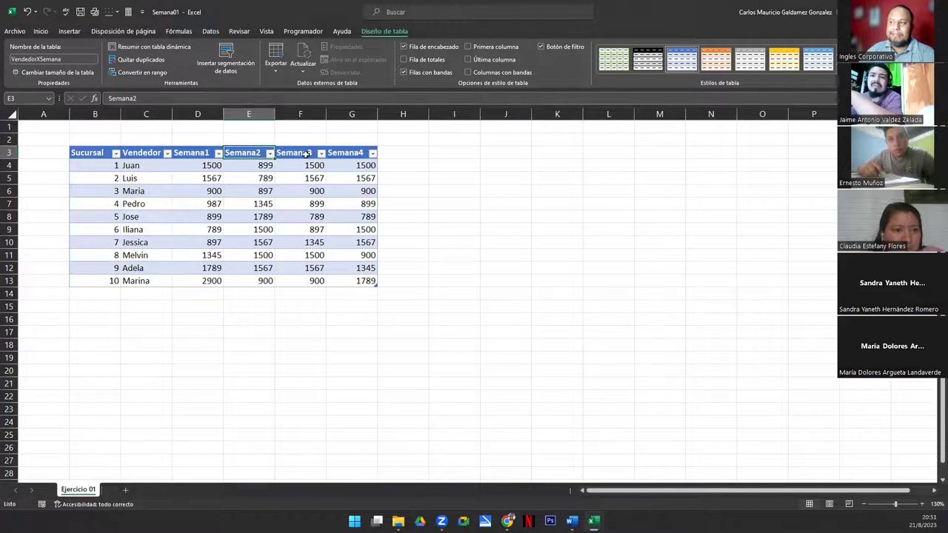
{"action": "left_click", "coordinate": [270, 153]}
{"action": "left_click", "coordinate": [320, 155]}
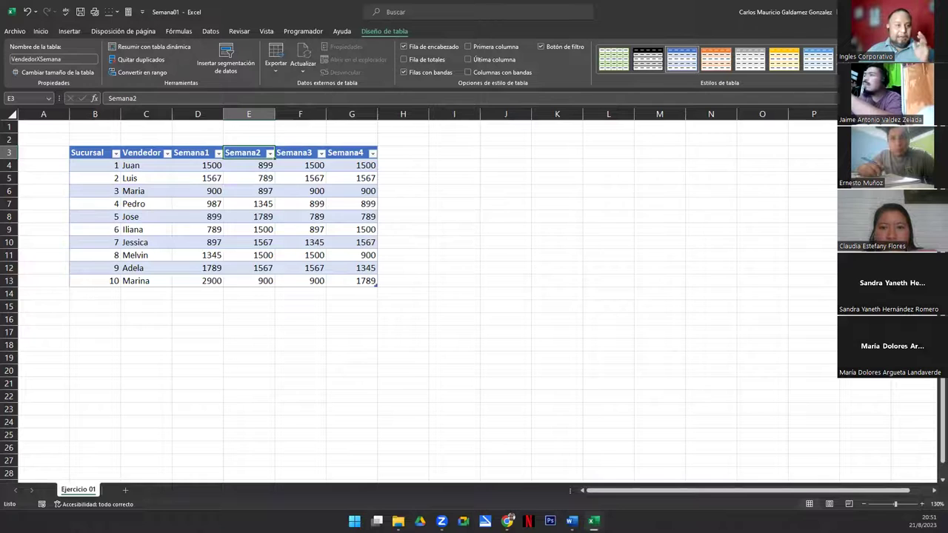
Apply the blue table style with a black header from the Oscuro group to the sales table
{"action": "left_click", "coordinate": [835, 80]}
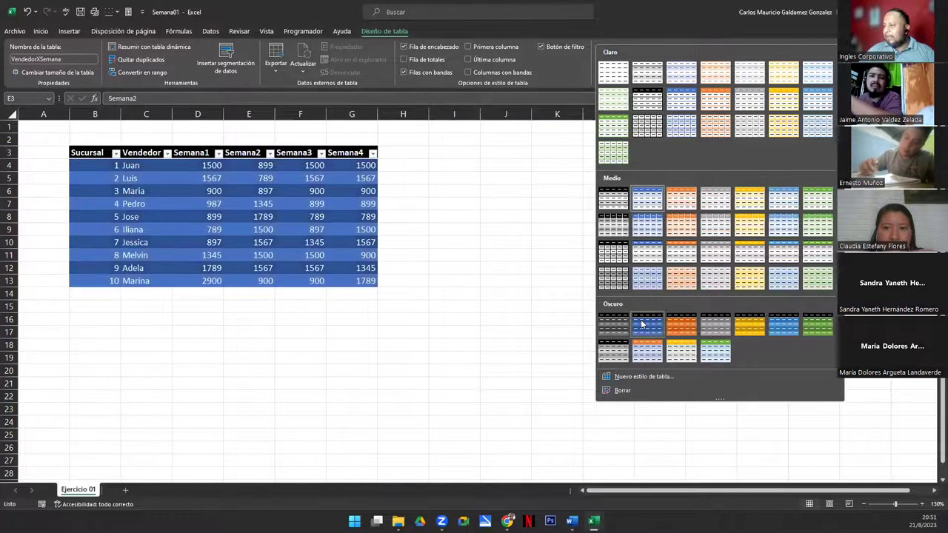
{"action": "left_click", "coordinate": [641, 324]}
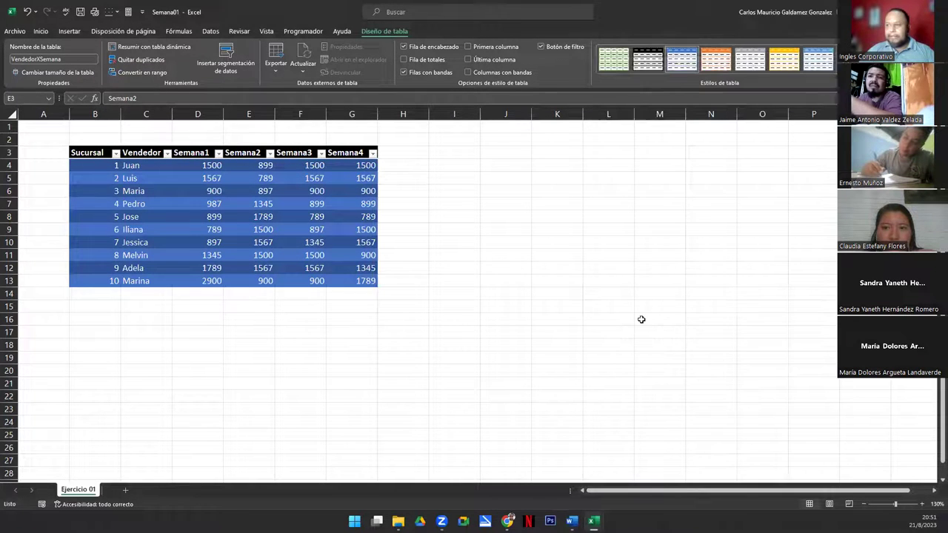
{"action": "left_click", "coordinate": [305, 217]}
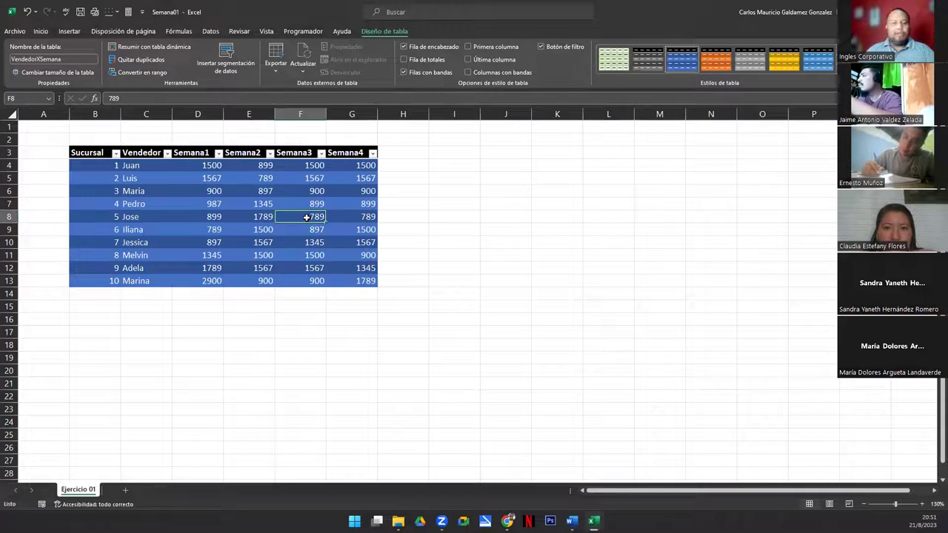
Format the weekly sales amounts in D4:G13 as accounting values with a dollar sign
{"action": "left_click", "coordinate": [41, 31]}
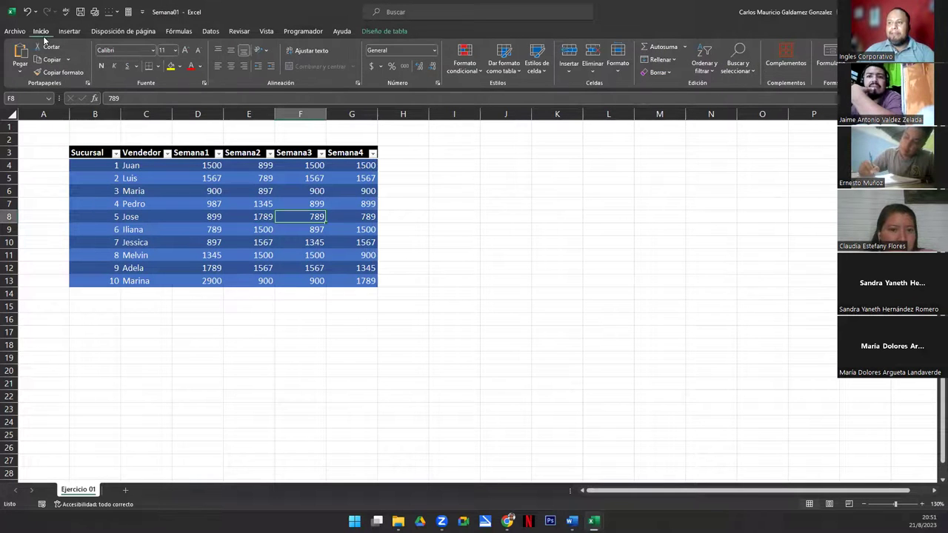
{"action": "left_click_drag", "start_coordinate": [201, 164], "coordinate": [363, 280]}
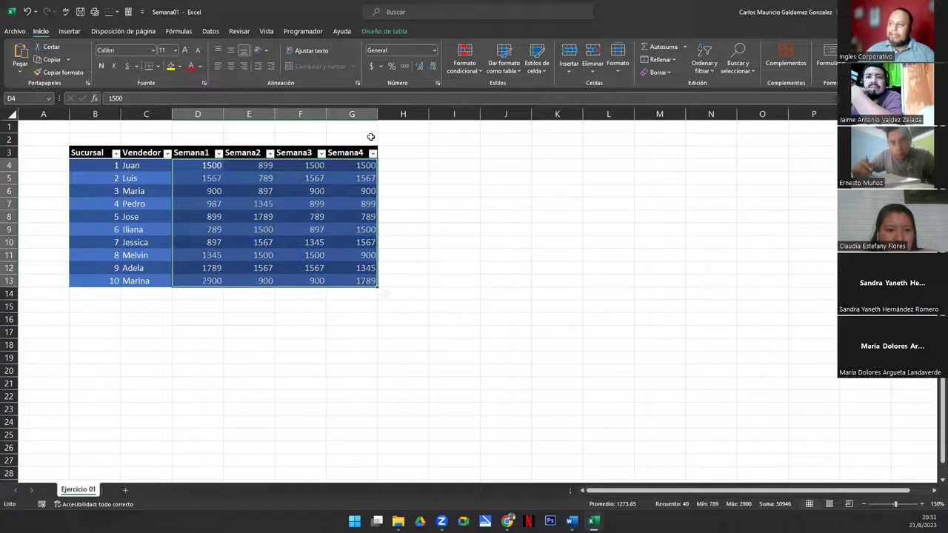
{"action": "left_click", "coordinate": [370, 66]}
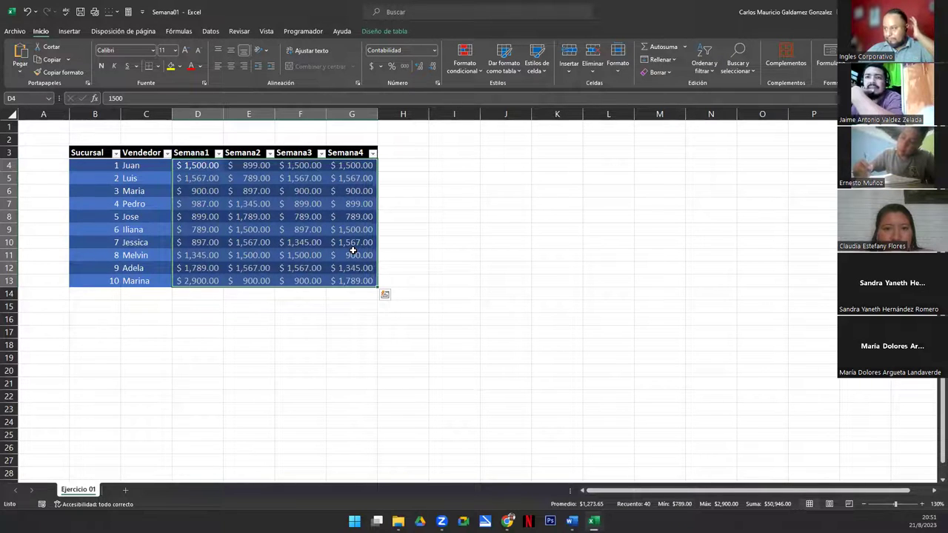
{"action": "left_click", "coordinate": [252, 205]}
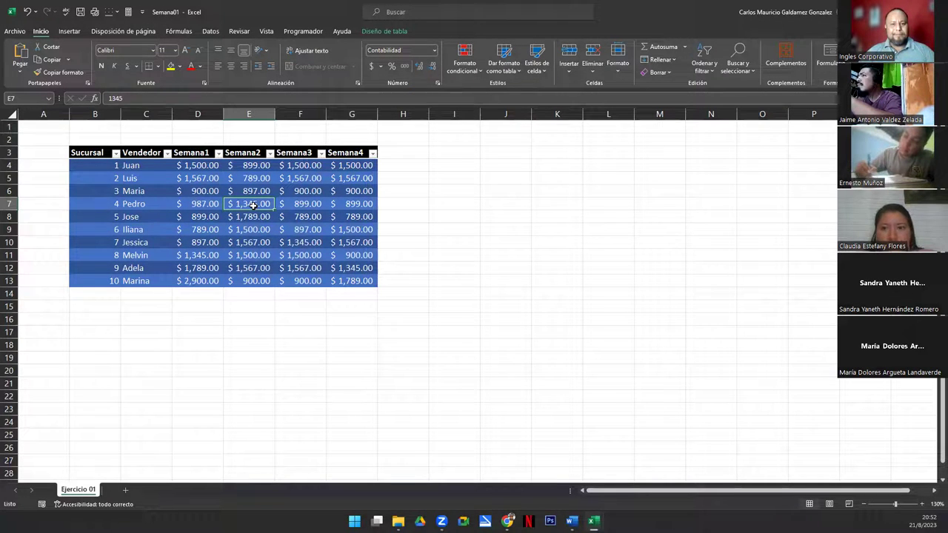
Center the Sucursal and Vendedor entries in B4:C13 horizontally
{"action": "left_click_drag", "start_coordinate": [93, 165], "coordinate": [159, 281]}
{"action": "left_click", "coordinate": [230, 66]}
{"action": "left_click", "coordinate": [157, 219]}
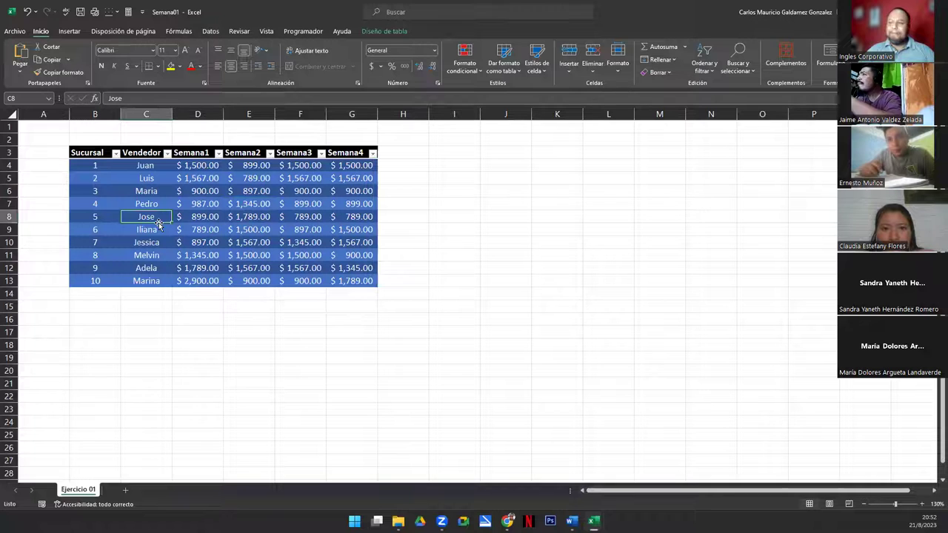
{"action": "left_click", "coordinate": [272, 249]}
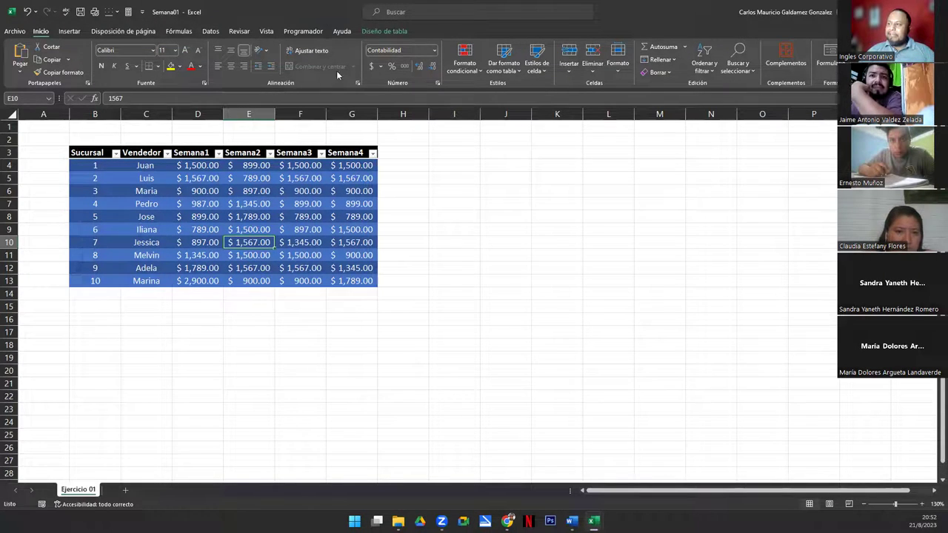
Turn on the total row for the sales table and autofit the Semana4 column's width
{"action": "left_click", "coordinate": [382, 31]}
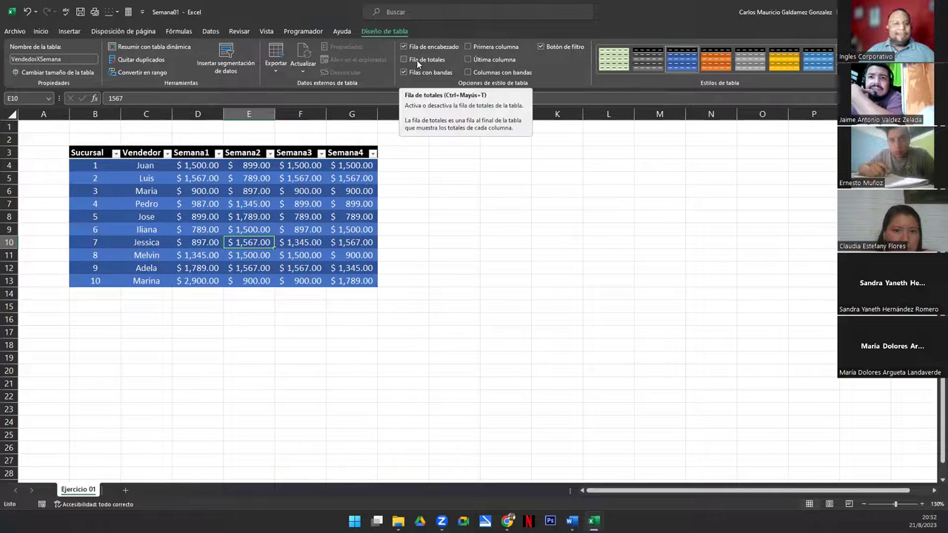
{"action": "left_click", "coordinate": [405, 59]}
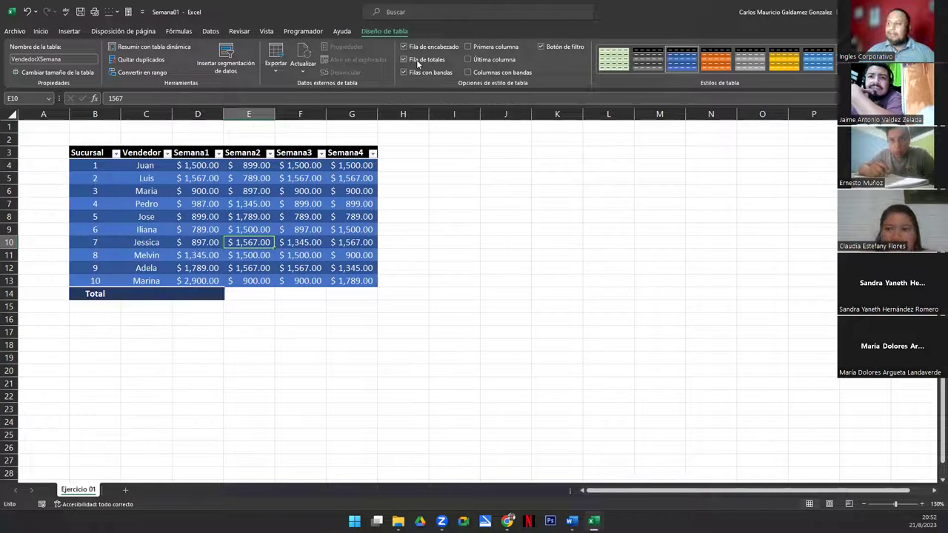
{"action": "double_click", "coordinate": [379, 114]}
Set the Semana1 cell of the total row to Suma and autofit that column's width
{"action": "left_click_drag", "start_coordinate": [200, 294], "coordinate": [358, 294]}
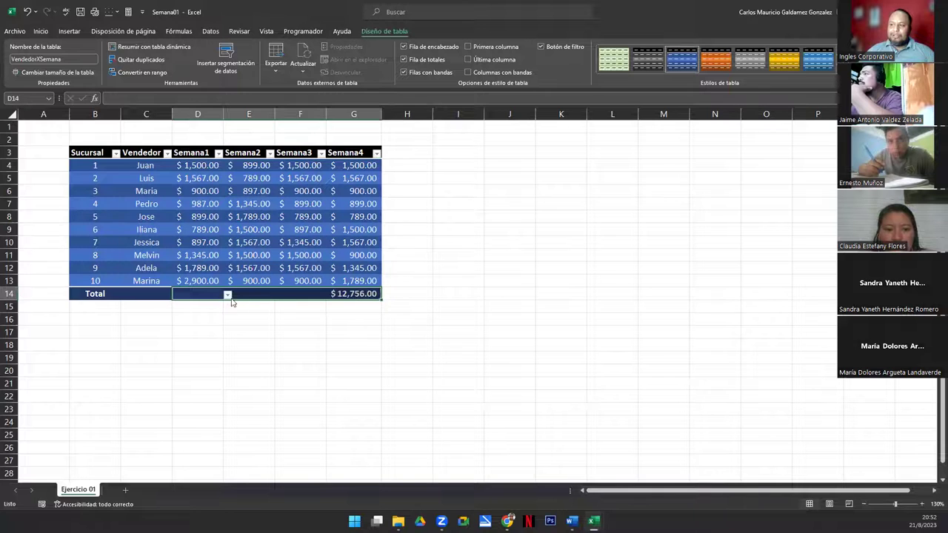
{"action": "left_click", "coordinate": [228, 295]}
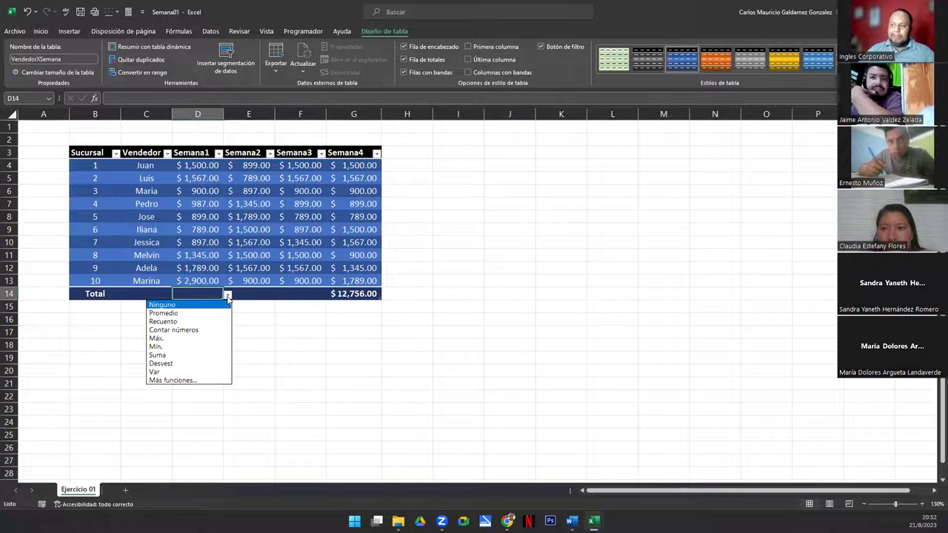
{"action": "left_click", "coordinate": [227, 295]}
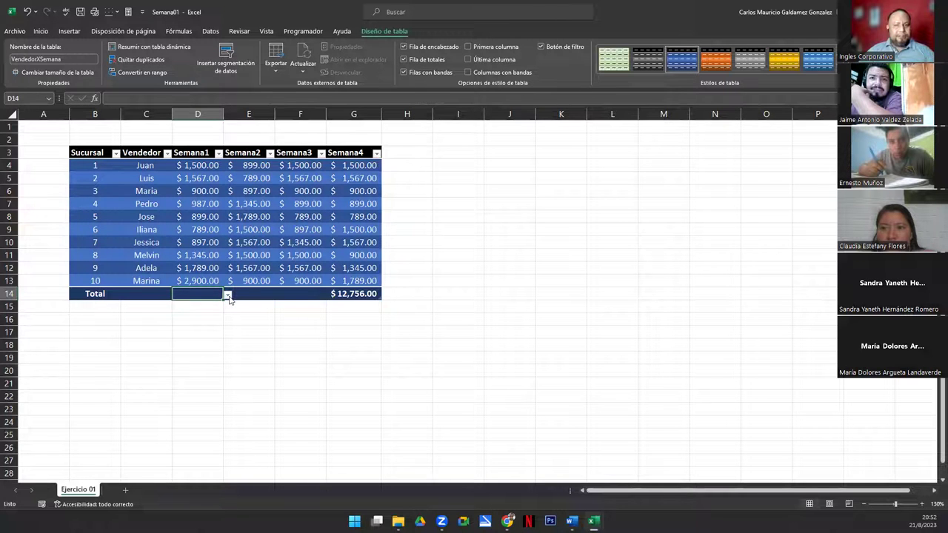
{"action": "left_click", "coordinate": [228, 297]}
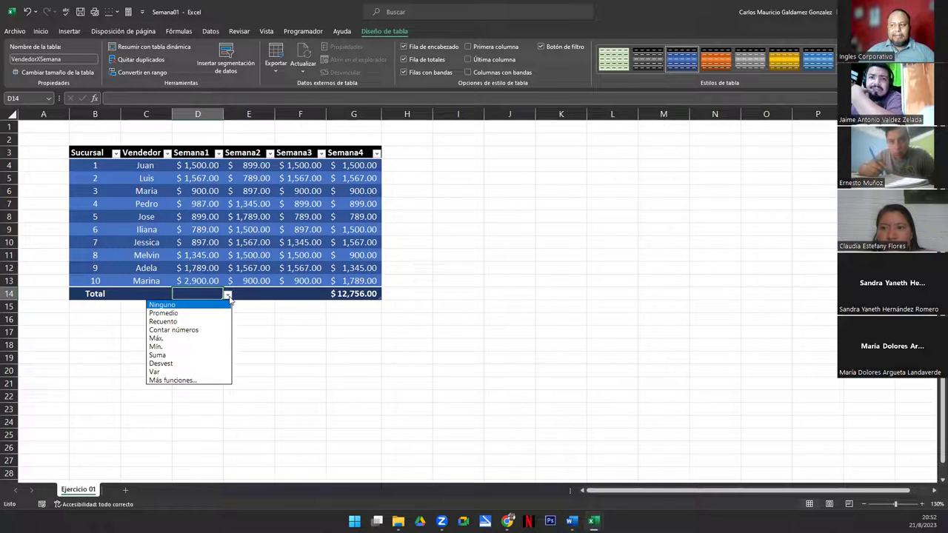
{"action": "left_click", "coordinate": [157, 355]}
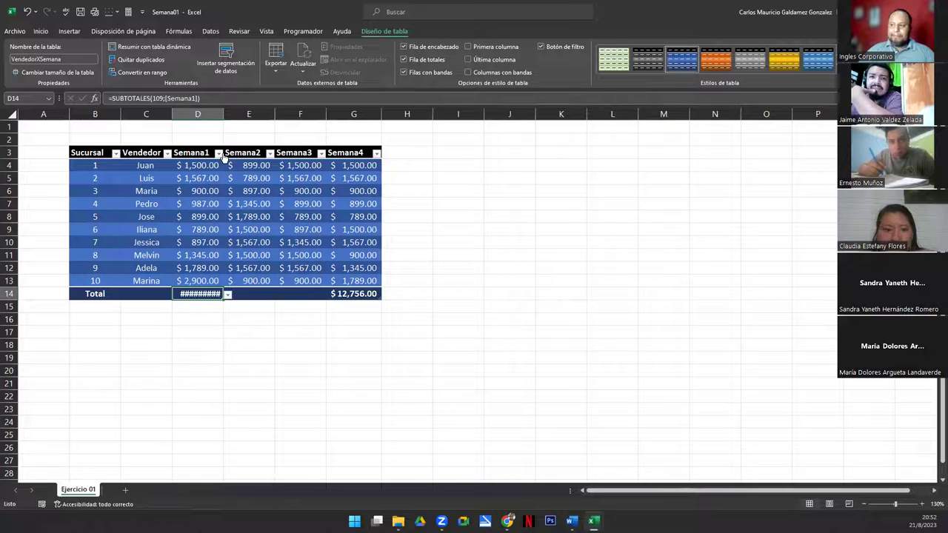
{"action": "double_click", "coordinate": [222, 110]}
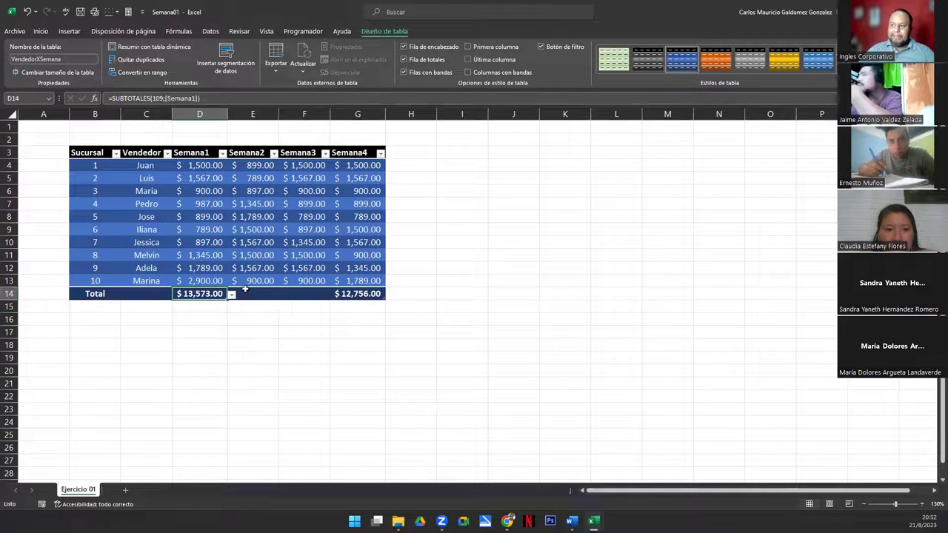
Set the Semana2 cell of the total row to Suma and autofit that column's width
{"action": "left_click", "coordinate": [245, 291]}
{"action": "left_click", "coordinate": [282, 294]}
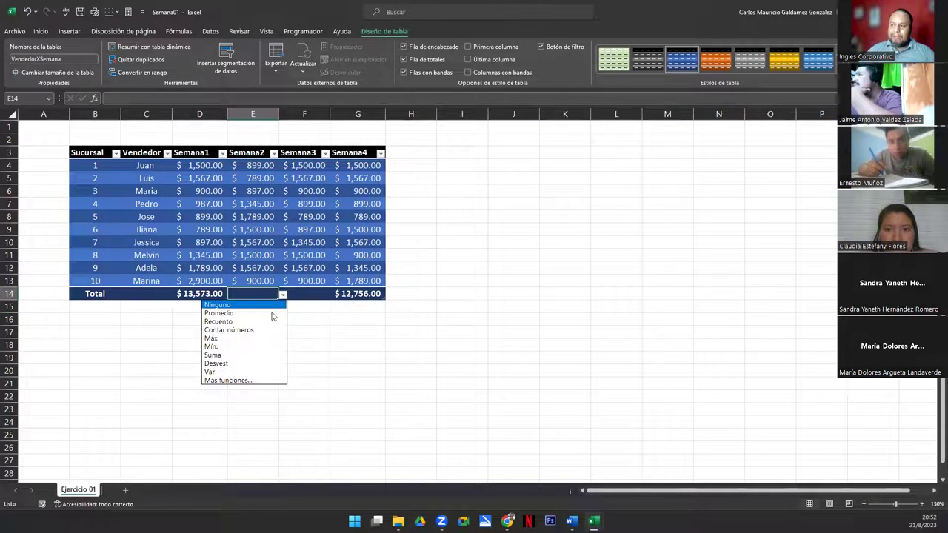
{"action": "left_click", "coordinate": [253, 355]}
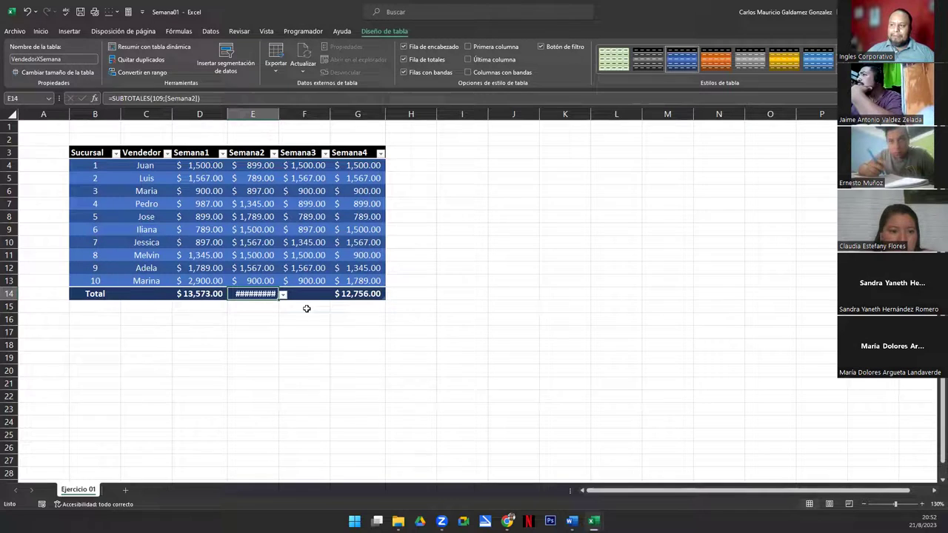
{"action": "double_click", "coordinate": [279, 113]}
Set the Semana3 cell of the total row to Suma and autofit that column's width
{"action": "left_click", "coordinate": [311, 295]}
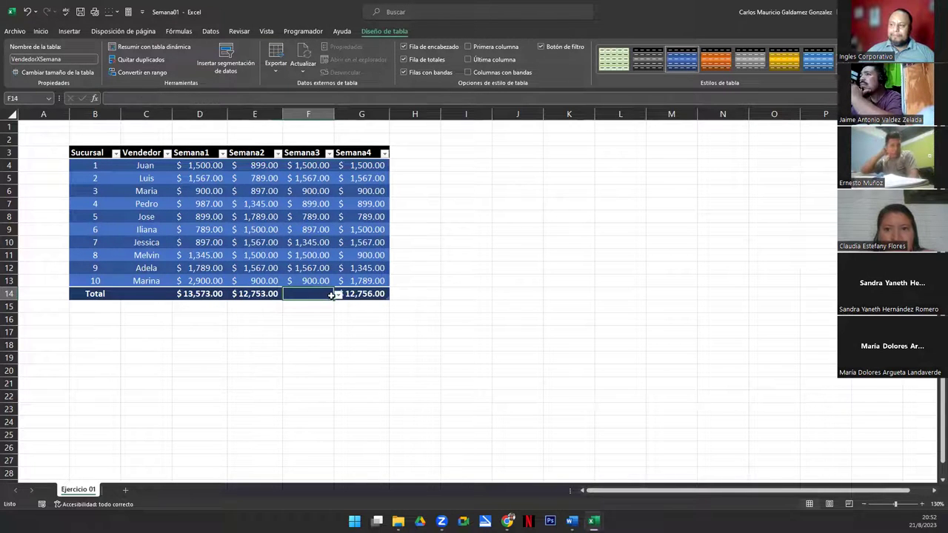
{"action": "left_click", "coordinate": [338, 294]}
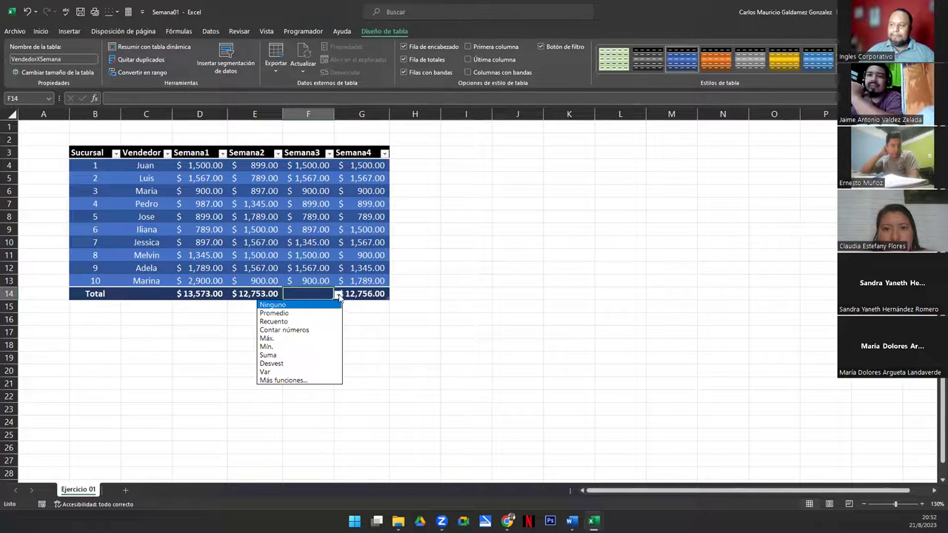
{"action": "left_click", "coordinate": [302, 355]}
{"action": "double_click", "coordinate": [334, 113]}
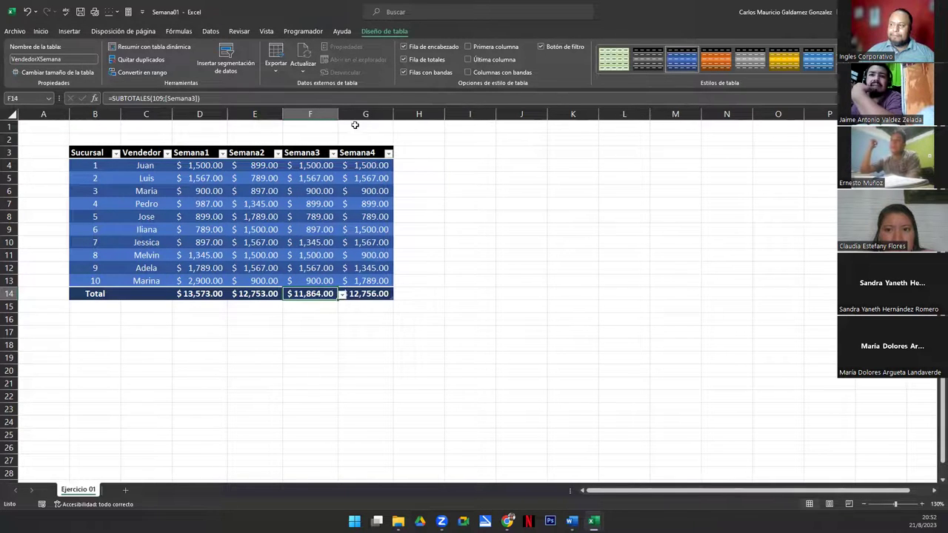
{"action": "left_click_drag", "start_coordinate": [392, 113], "coordinate": [393, 113]}
{"action": "scroll", "coordinate": [425, 234], "scroll_direction": "up", "scroll_amount": 1}
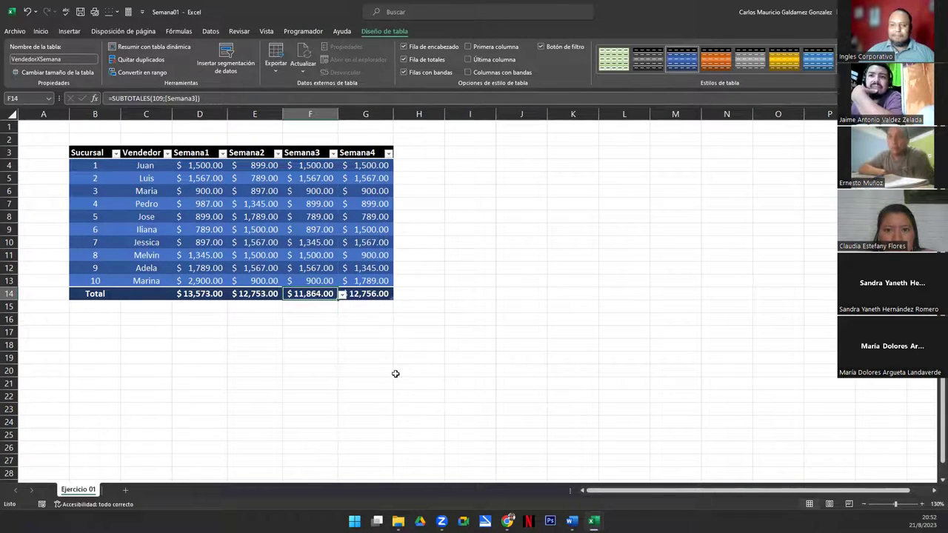
Review the total row's formulas and the summary functions offered for Semana1, and select the empty range H3:H13 beside the table
{"action": "left_click", "coordinate": [239, 294]}
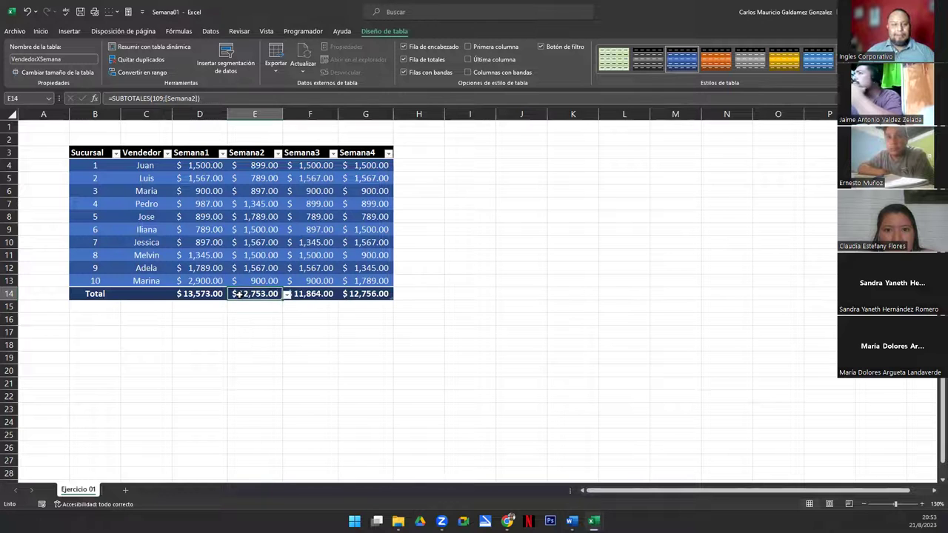
{"action": "left_click", "coordinate": [257, 231]}
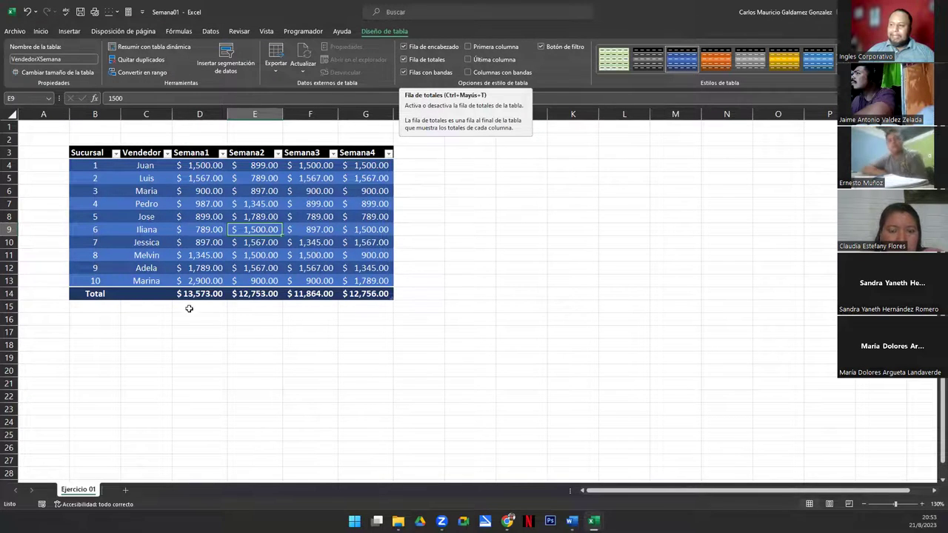
{"action": "left_click_drag", "start_coordinate": [97, 295], "coordinate": [385, 296]}
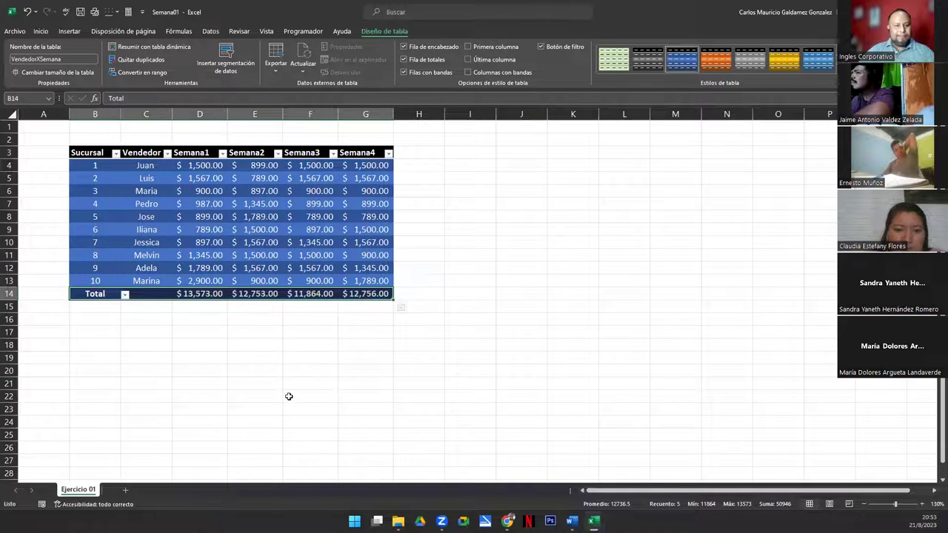
{"action": "left_click", "coordinate": [211, 294]}
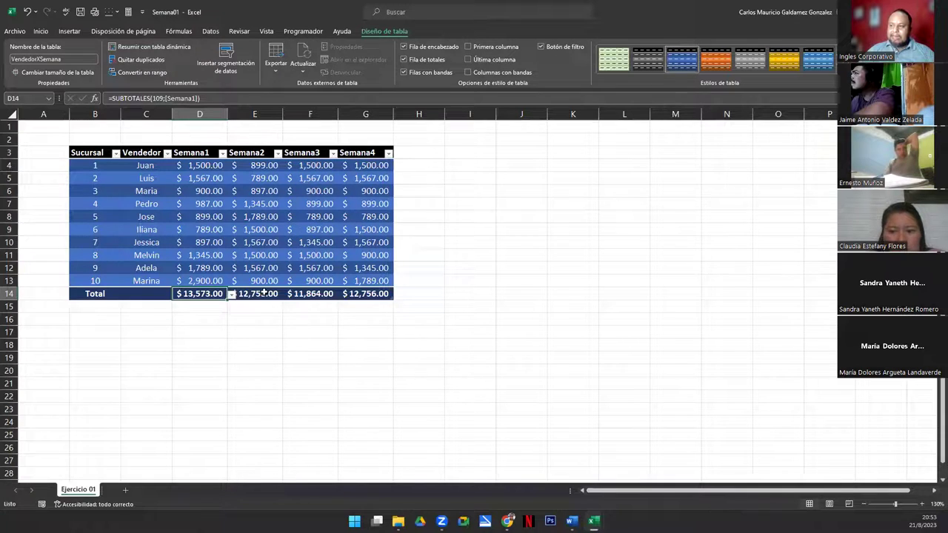
{"action": "left_click", "coordinate": [264, 292]}
{"action": "left_click", "coordinate": [207, 294]}
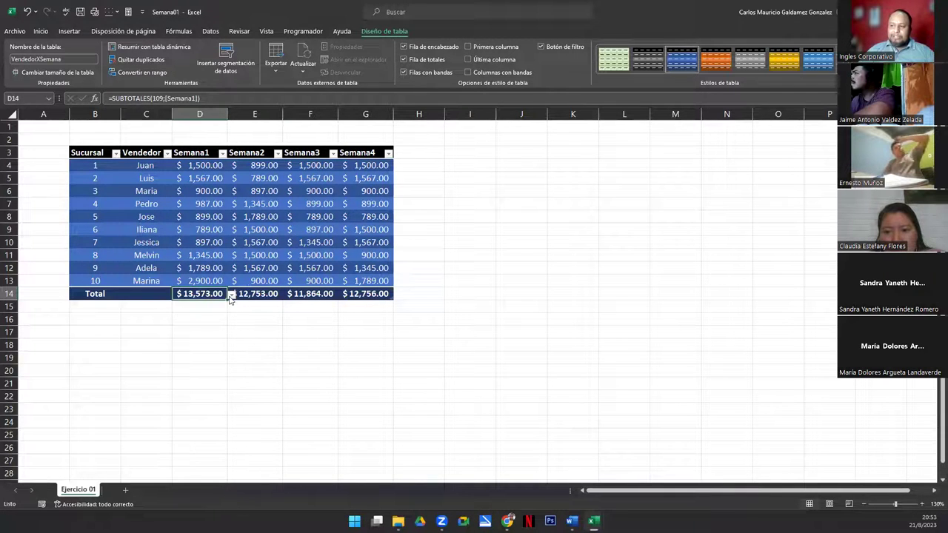
{"action": "left_click", "coordinate": [231, 294]}
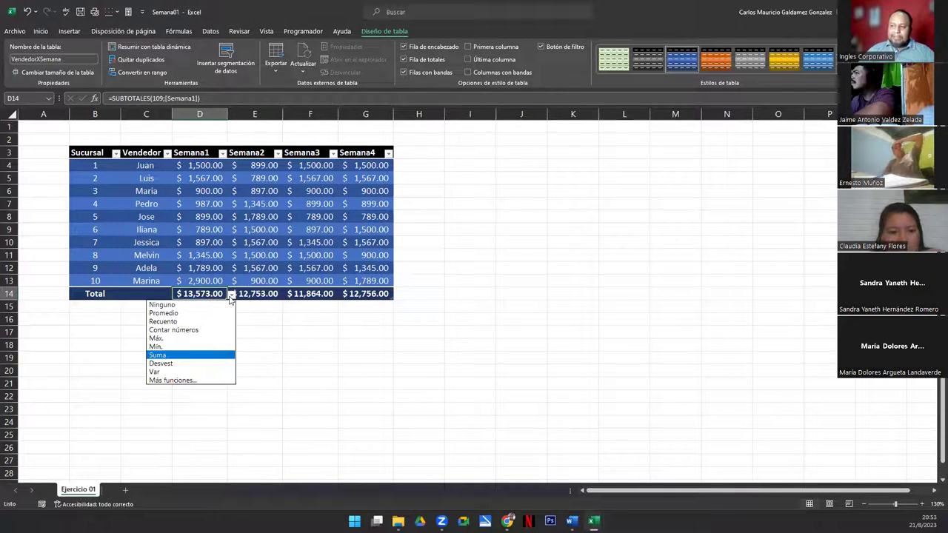
{"action": "left_click", "coordinate": [196, 357]}
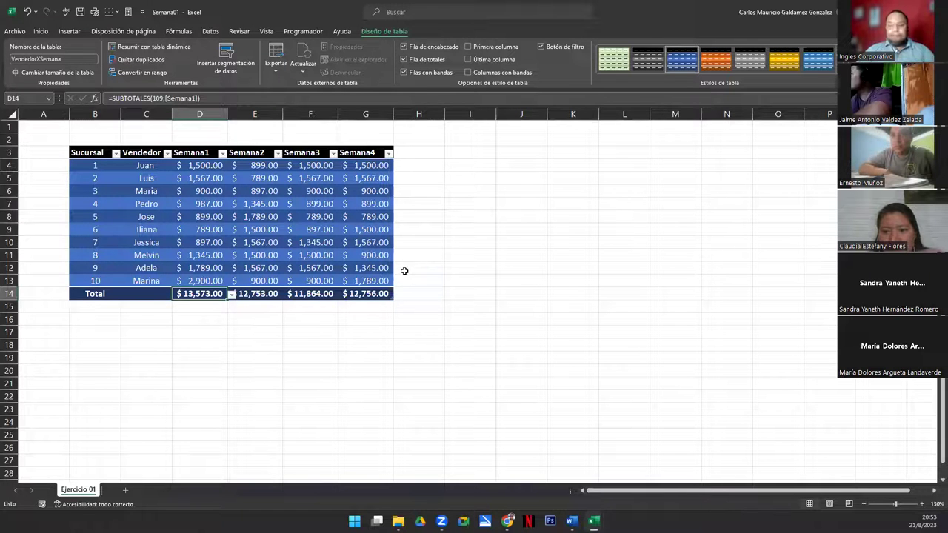
{"action": "left_click_drag", "start_coordinate": [411, 151], "coordinate": [429, 281]}
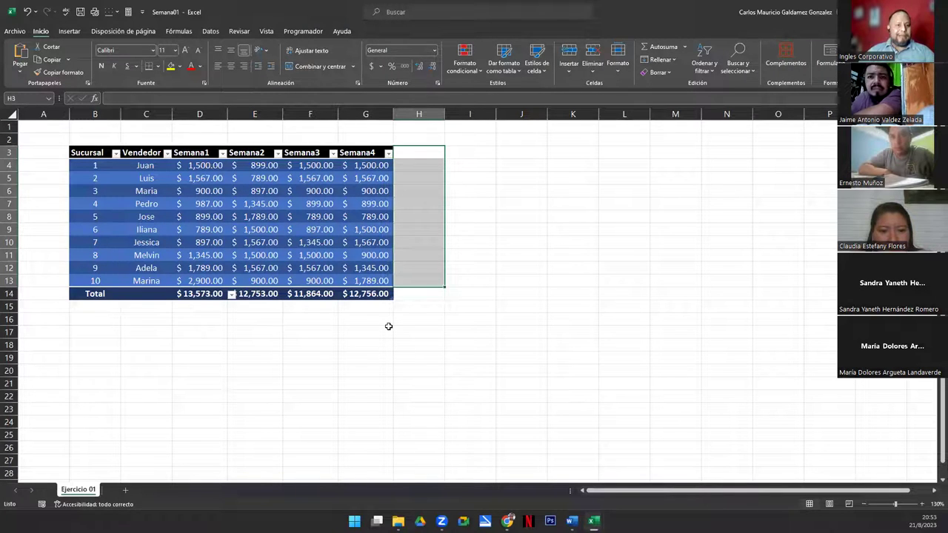
Add a new column headed Totales to the table, entering the header in cell H3
{"action": "left_click", "coordinate": [412, 154]}
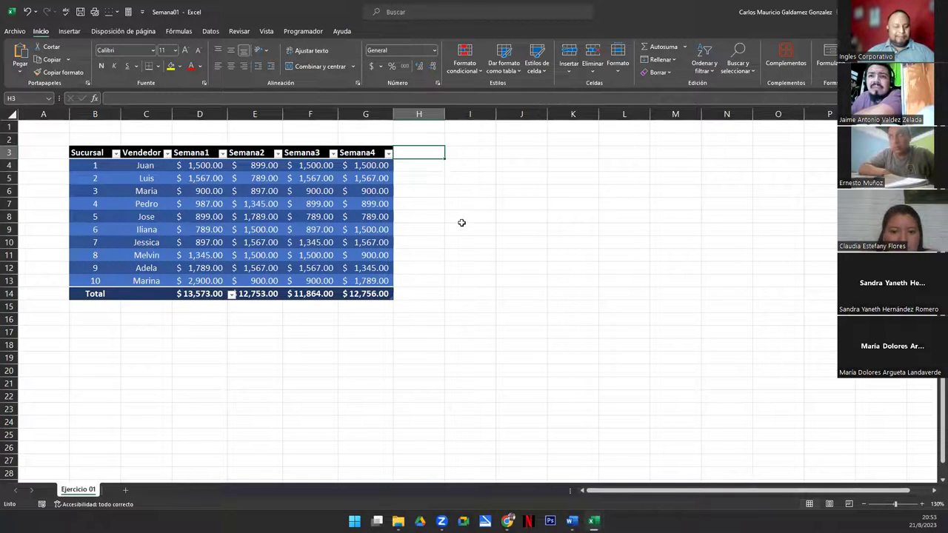
{"action": "type", "text": "Tot"}
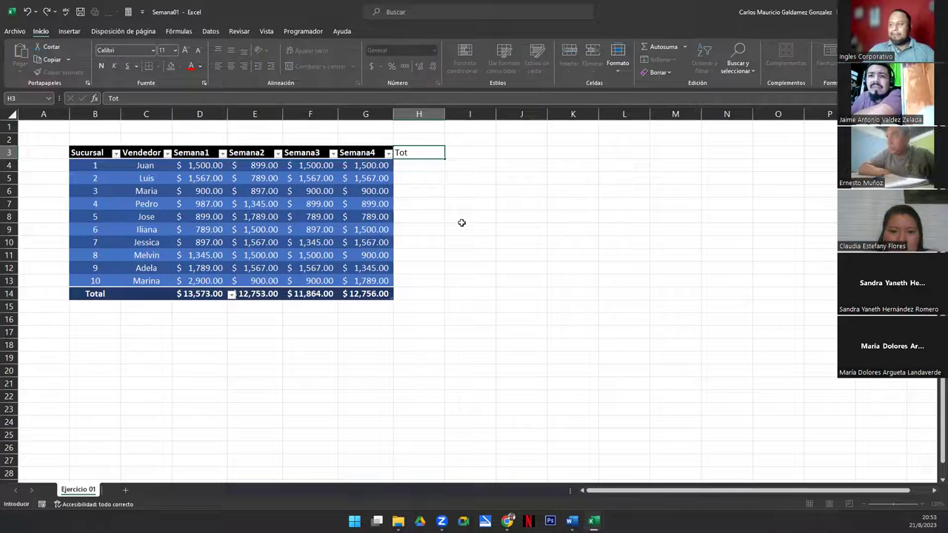
{"action": "type", "text": "ales"}
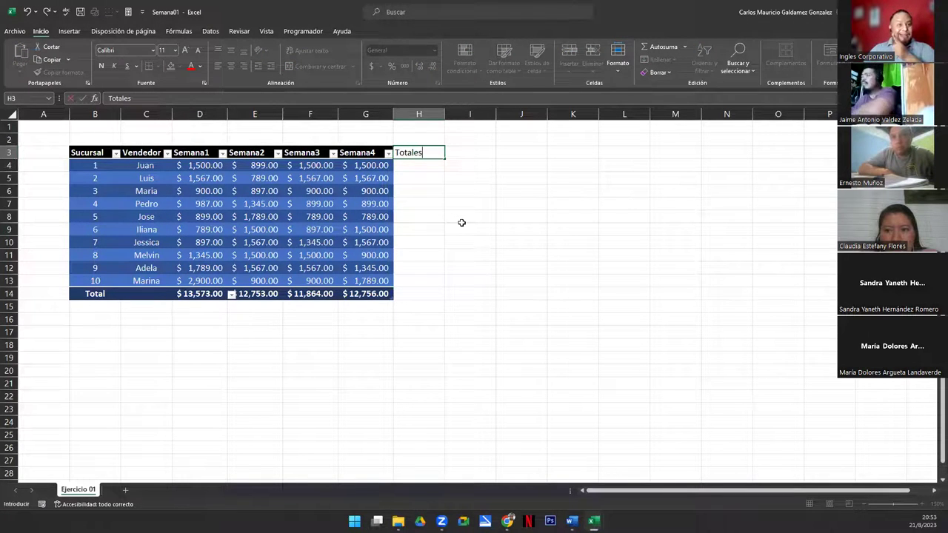
{"action": "key", "text": "Return"}
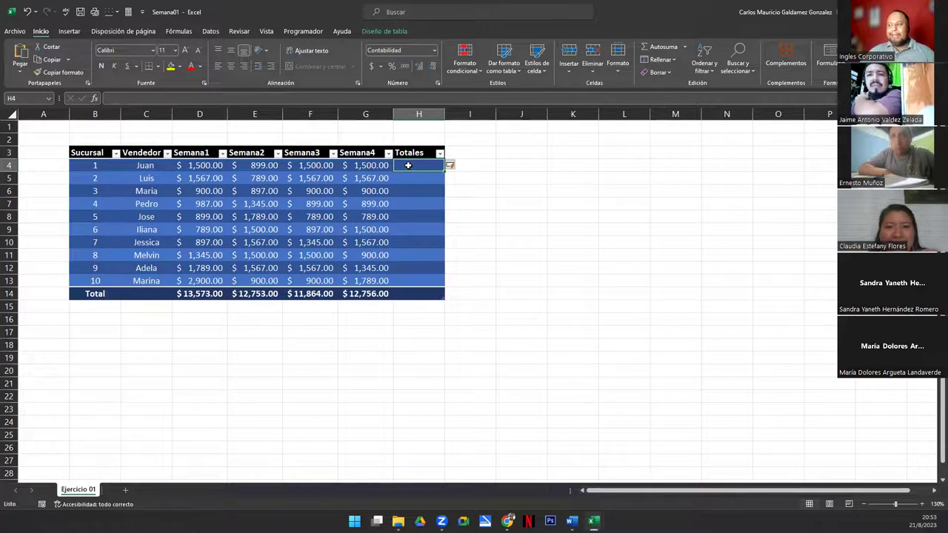
Enter =SUMA(VendedorXSemana[@[Semana1]:[Semana4]]) in H4 to total each seller's four weeks in the Totales column
{"action": "type", "text": "=SUMA("}
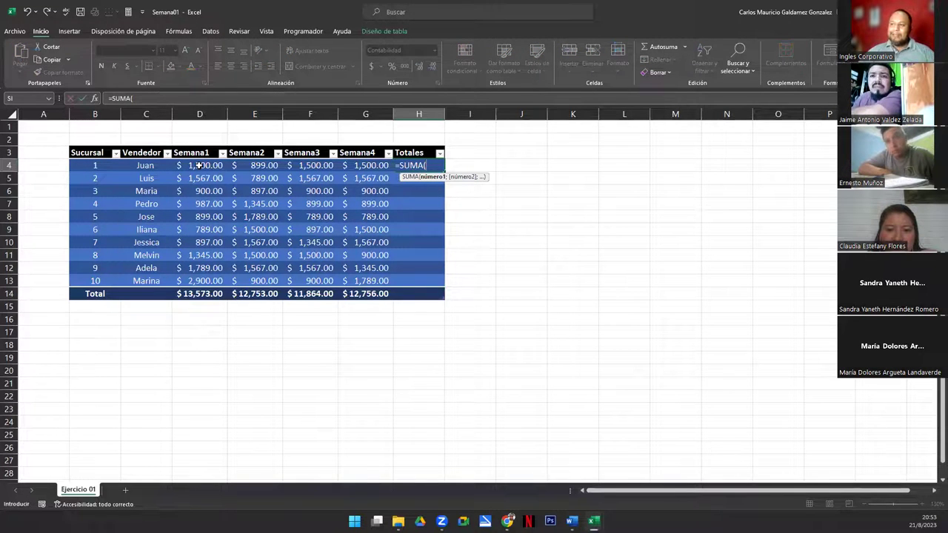
{"action": "left_click_drag", "start_coordinate": [198, 165], "coordinate": [366, 166]}
{"action": "left_click_drag", "start_coordinate": [605, 163], "coordinate": [426, 165]}
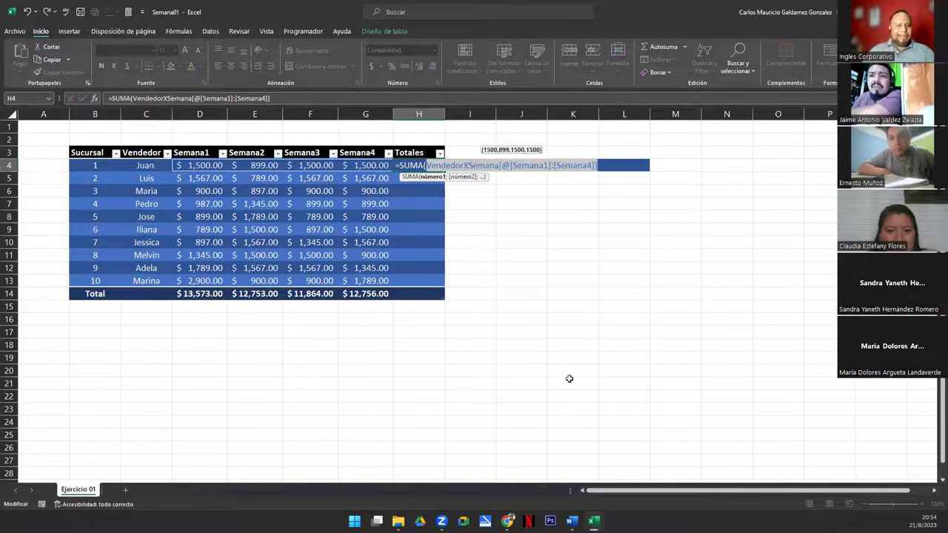
{"action": "key", "text": "BackSpace"}
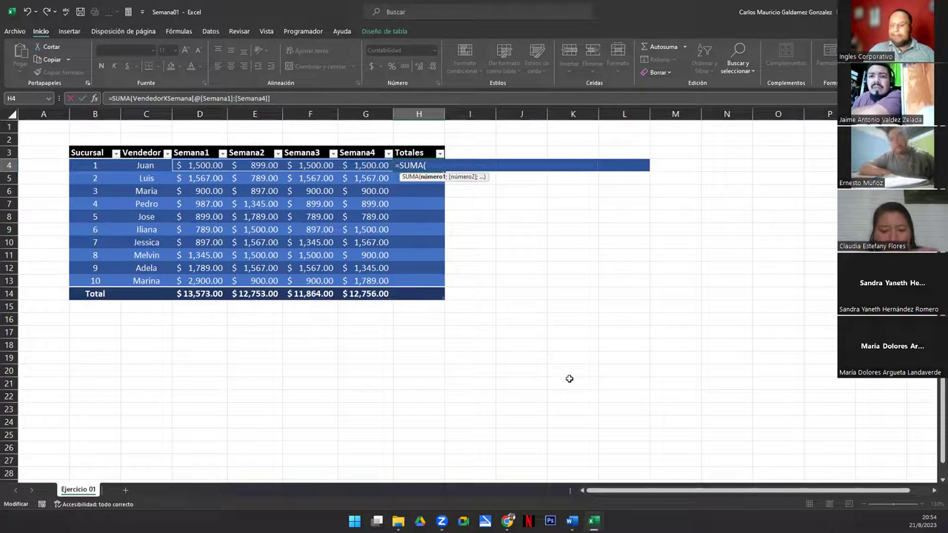
{"action": "key", "text": "ctrl+z"}
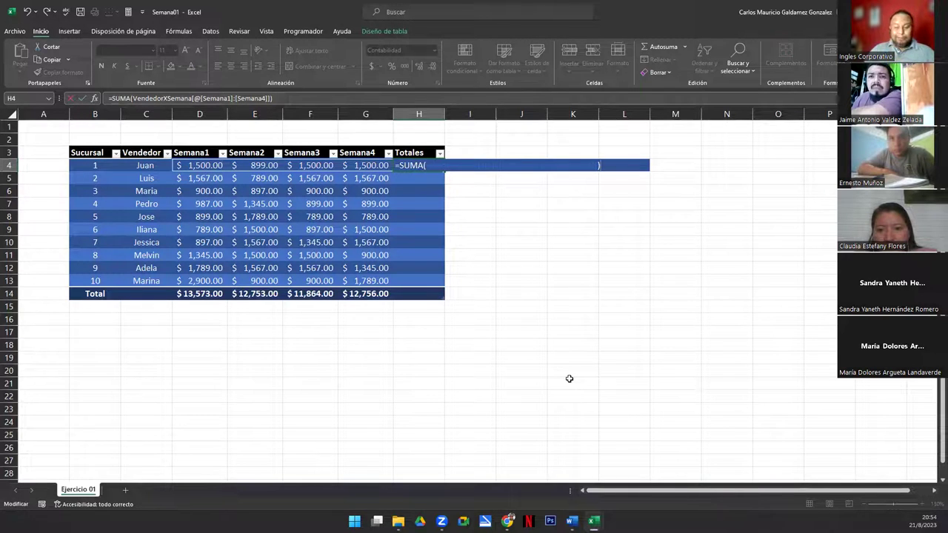
{"action": "key", "text": "Return"}
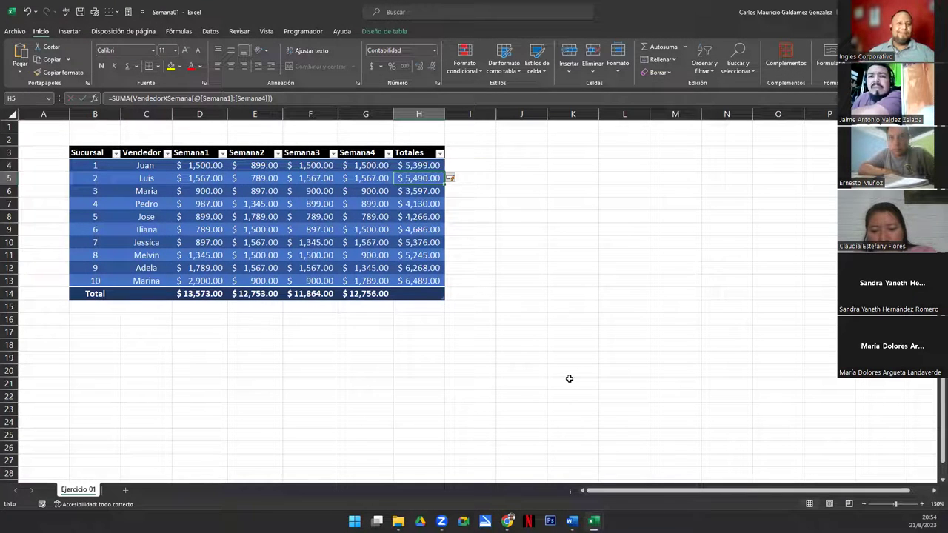
Set the Totales cell of the total row to Suma and autofit that column's width
{"action": "left_click", "coordinate": [419, 294]}
{"action": "left_click", "coordinate": [448, 295]}
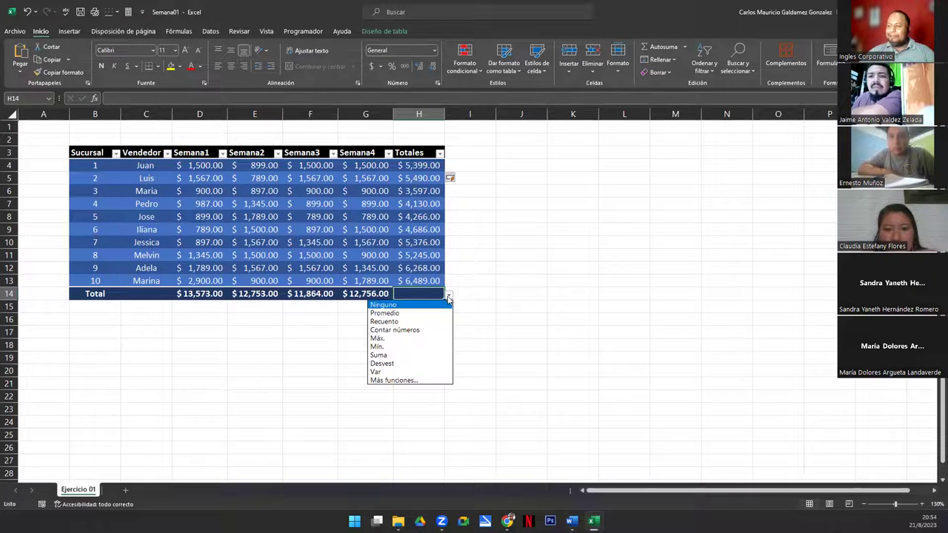
{"action": "left_click", "coordinate": [415, 356]}
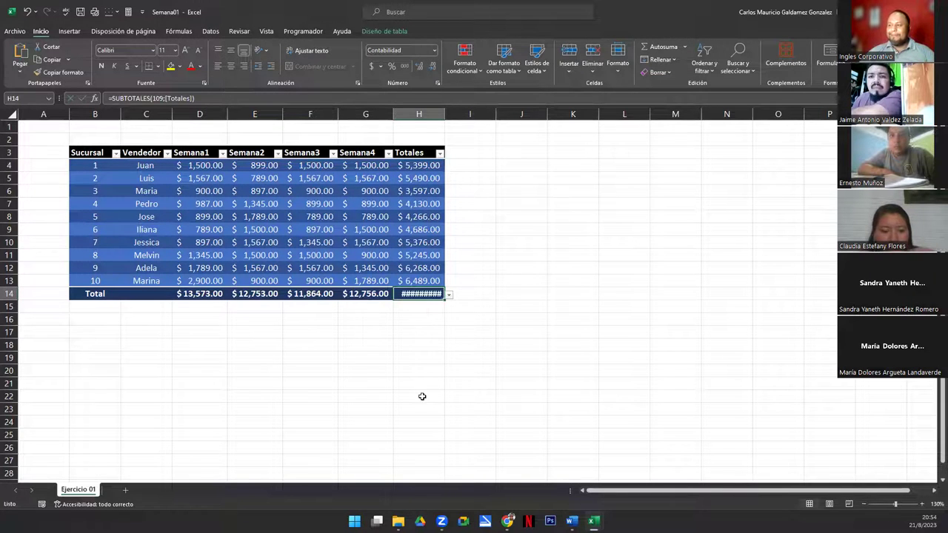
{"action": "double_click", "coordinate": [445, 114]}
Review the first seller's weekly amounts, the Totales column and the Semana1 total formula
{"action": "left_click_drag", "start_coordinate": [185, 164], "coordinate": [362, 166]}
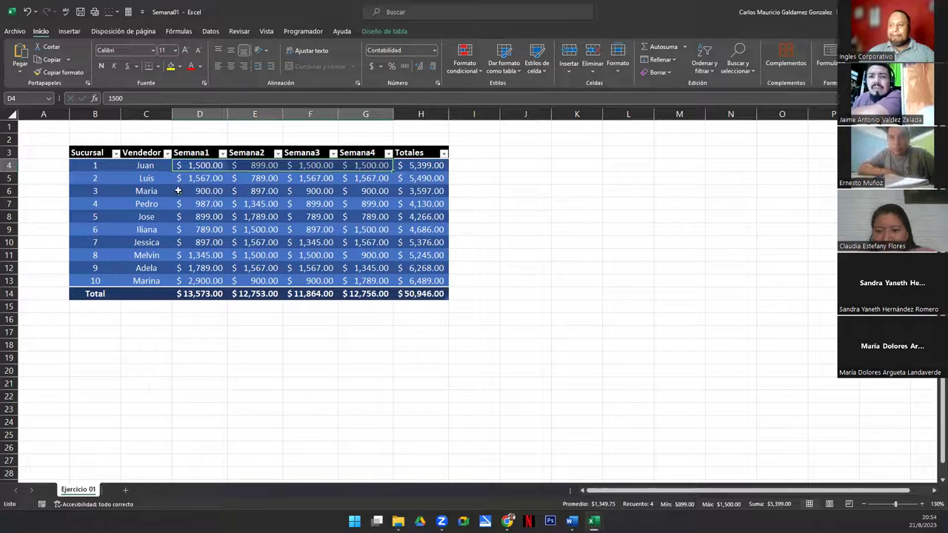
{"action": "left_click_drag", "start_coordinate": [426, 164], "coordinate": [427, 274]}
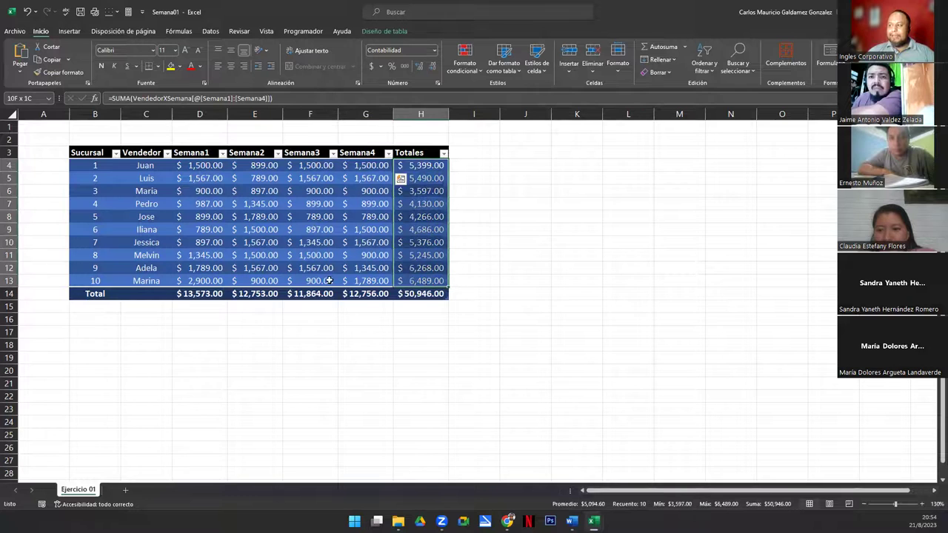
{"action": "left_click", "coordinate": [189, 294]}
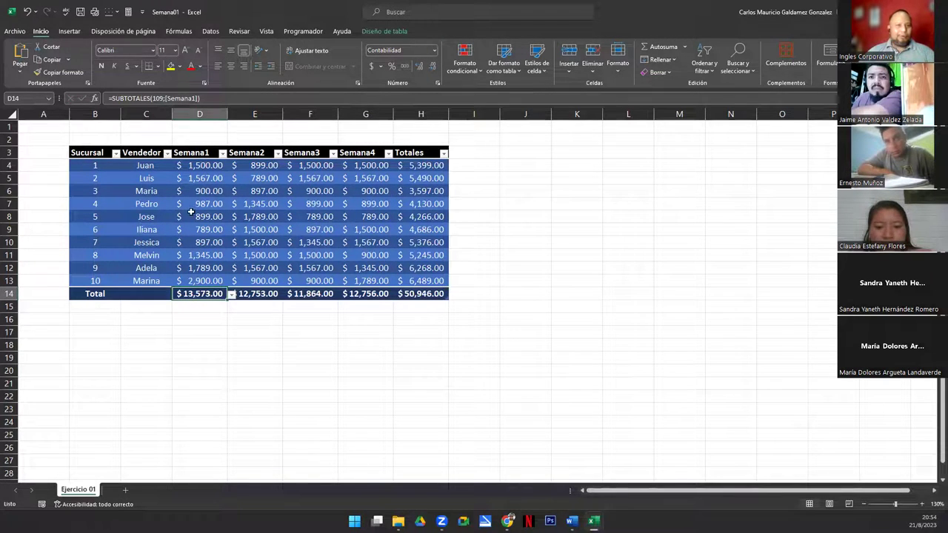
{"action": "left_click", "coordinate": [272, 204]}
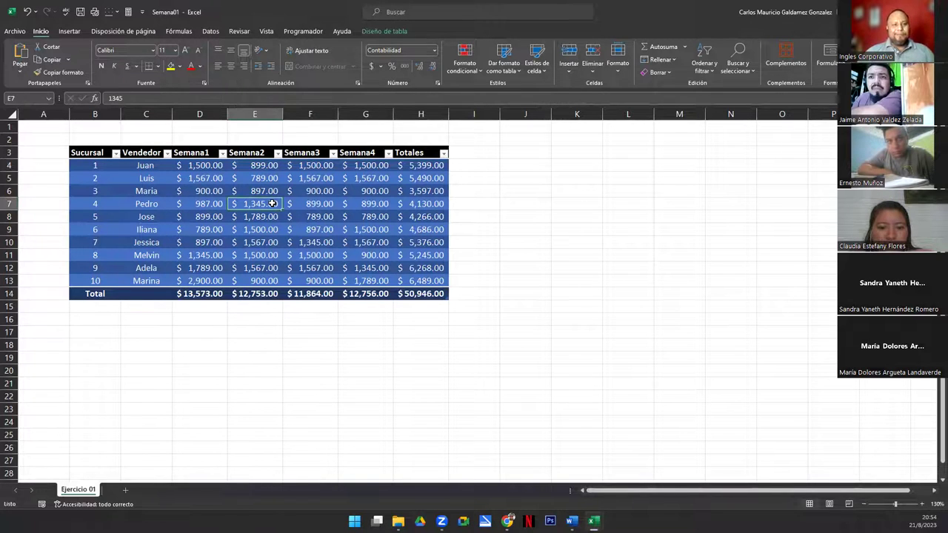
{"action": "left_click", "coordinate": [446, 117]}
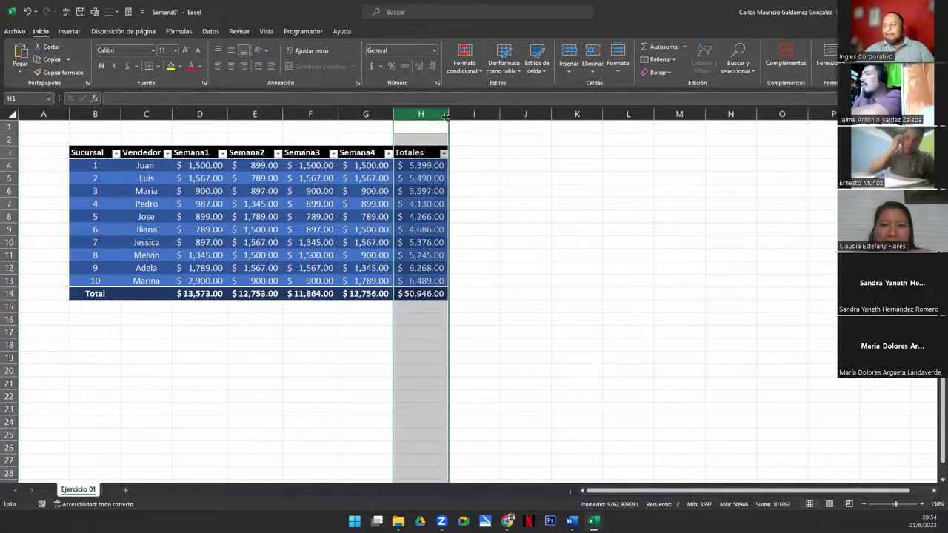
{"action": "left_click", "coordinate": [412, 229]}
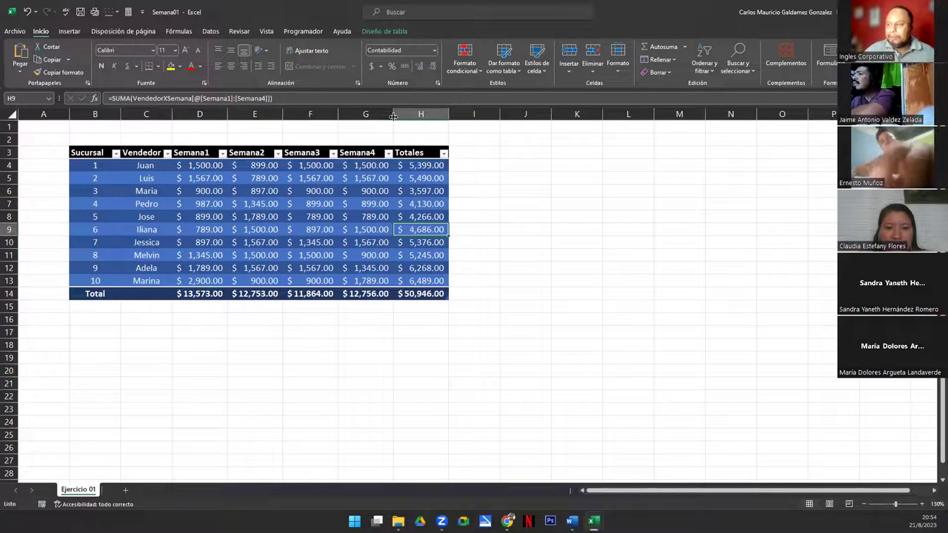
Examine the structured reference in H4 without changing it, and compare it with the formulas in H5:H13
{"action": "double_click", "coordinate": [428, 164]}
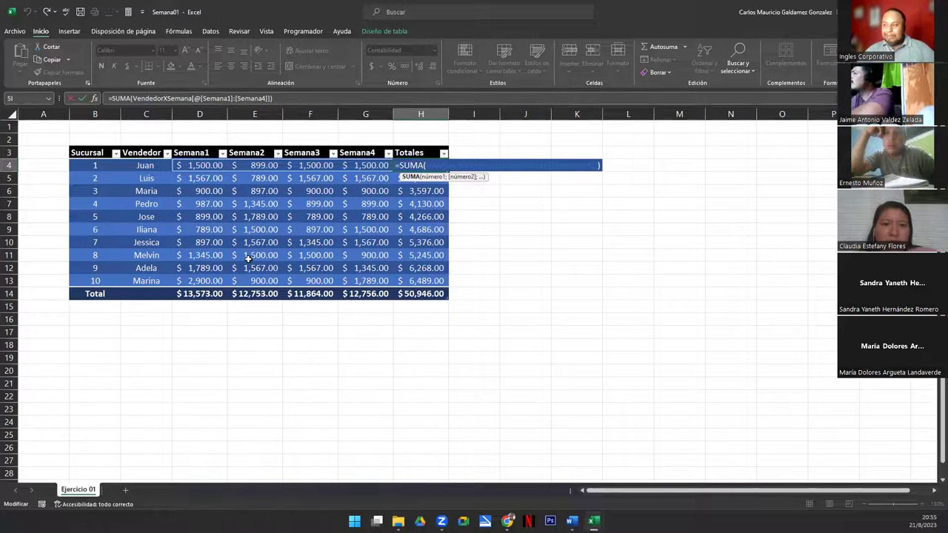
{"action": "key", "text": "Escape"}
{"action": "left_click", "coordinate": [270, 243]}
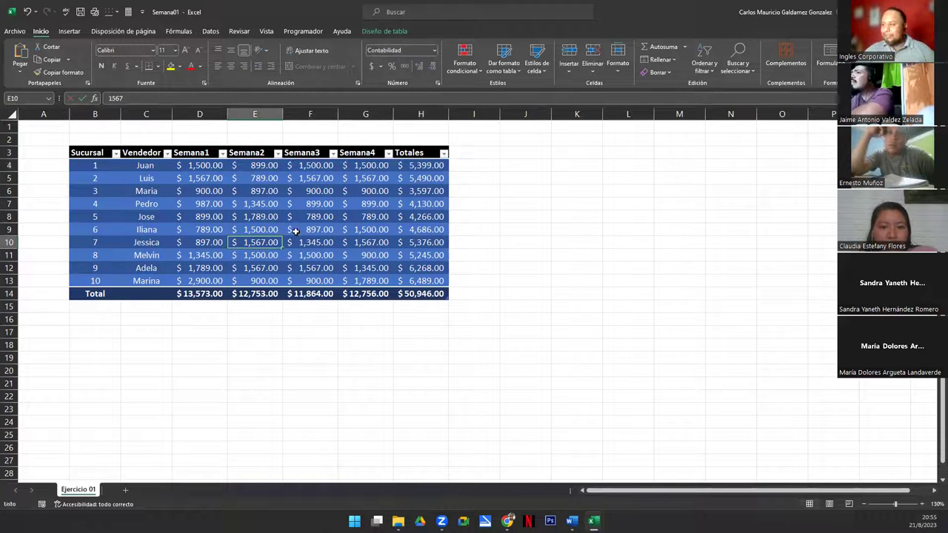
{"action": "double_click", "coordinate": [412, 168]}
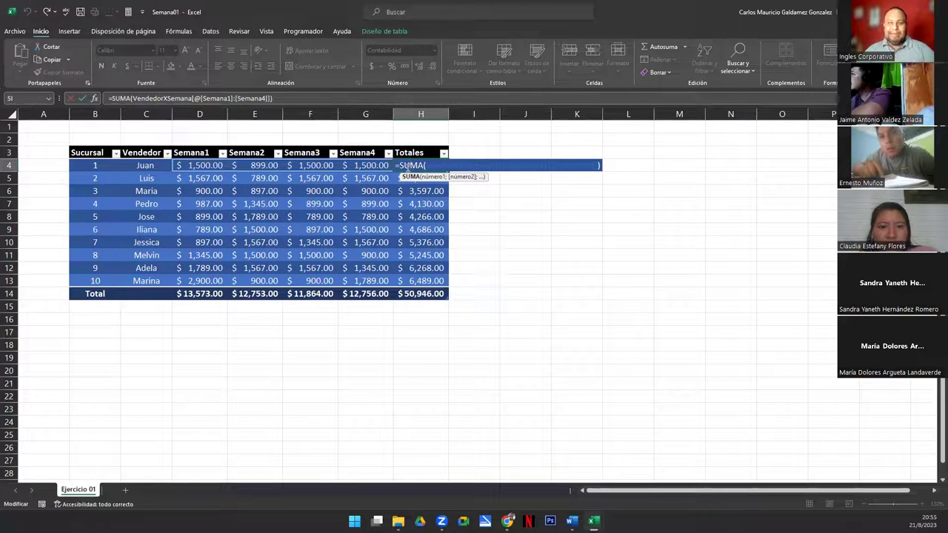
{"action": "key", "text": "Escape"}
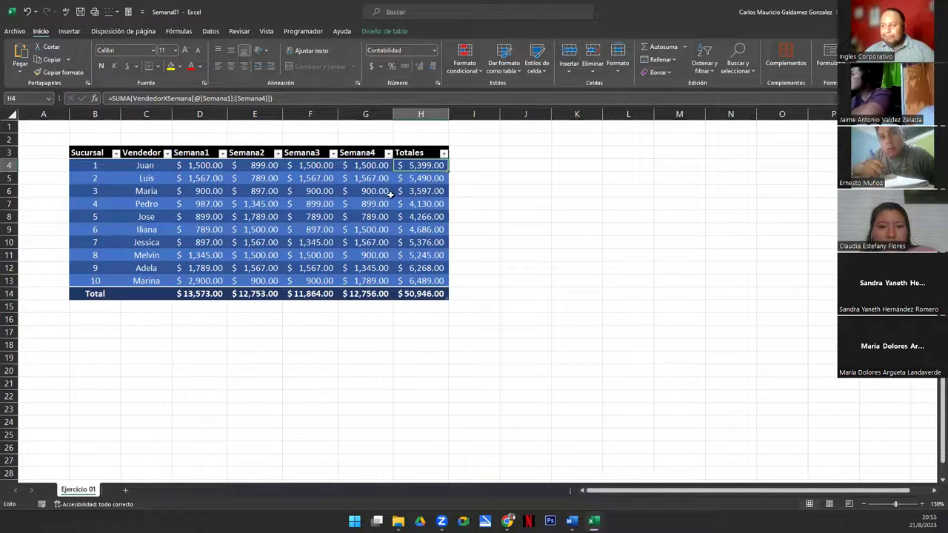
{"action": "double_click", "coordinate": [409, 163]}
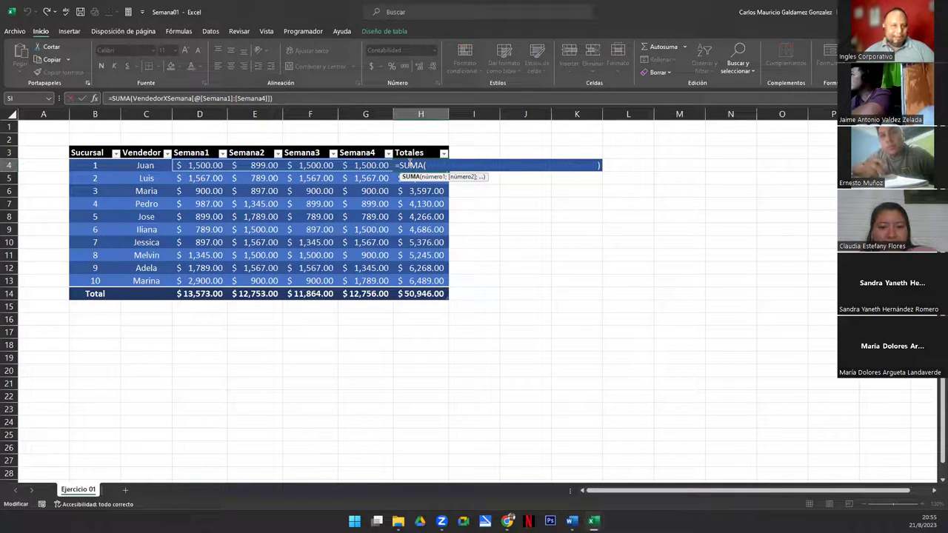
{"action": "key", "text": "Escape"}
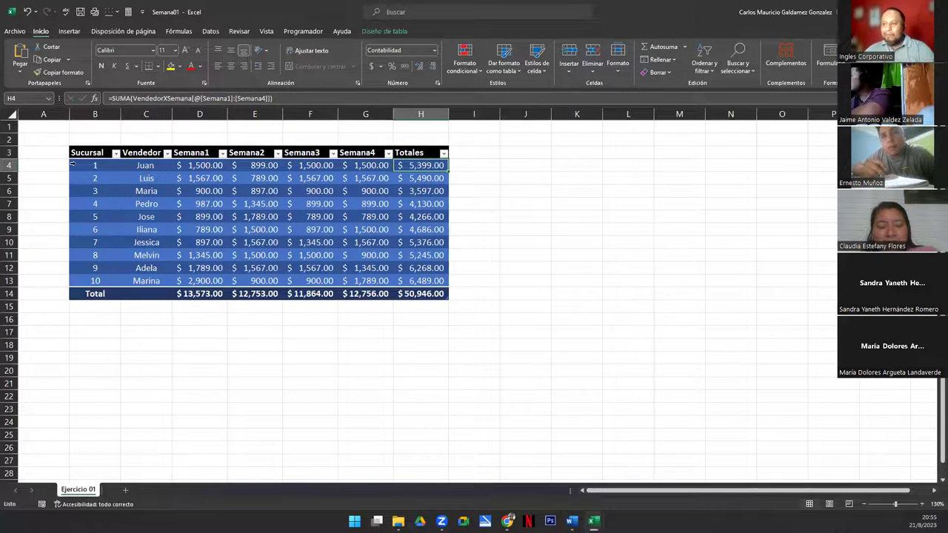
{"action": "left_click_drag", "start_coordinate": [86, 152], "coordinate": [426, 295]}
{"action": "left_click", "coordinate": [411, 166]}
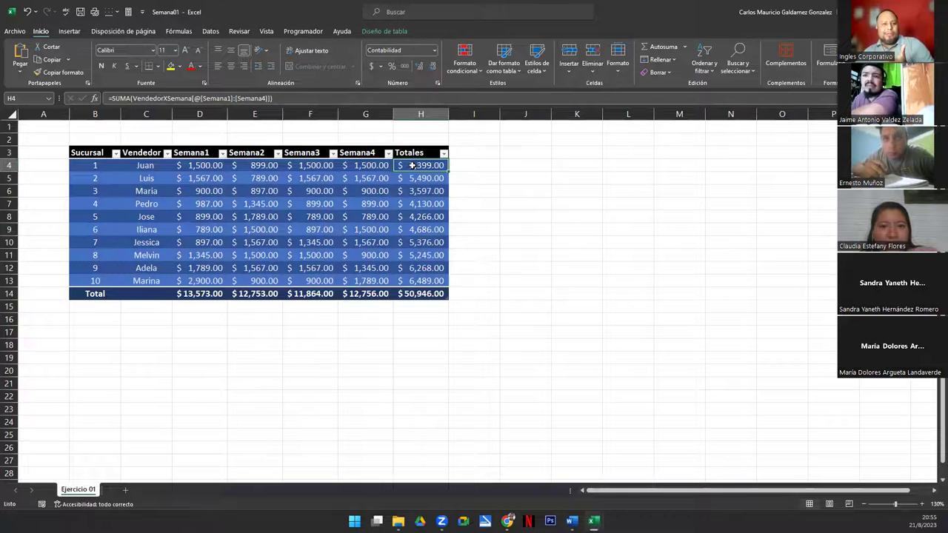
{"action": "left_click_drag", "start_coordinate": [433, 178], "coordinate": [414, 281]}
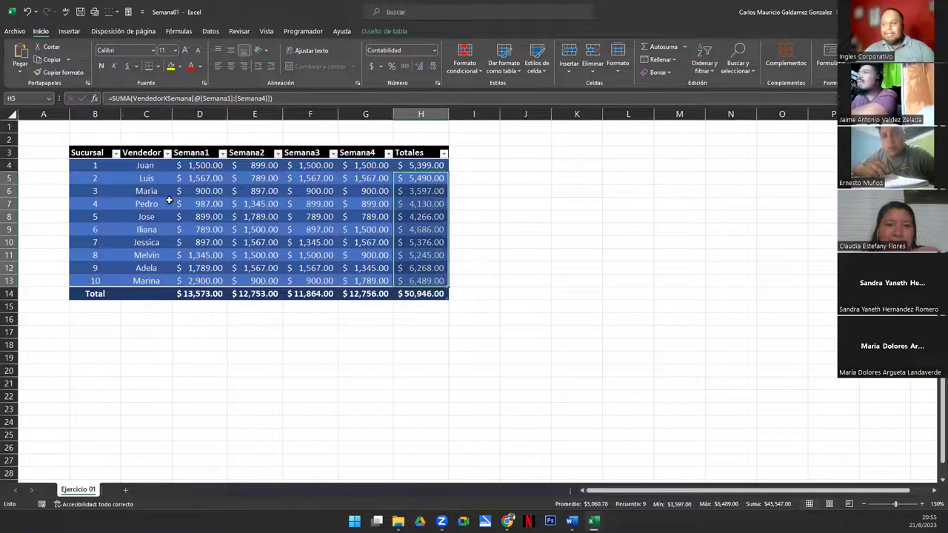
Fill the Totales formula from H4 down through H13, and reselect H4
{"action": "left_click", "coordinate": [442, 167]}
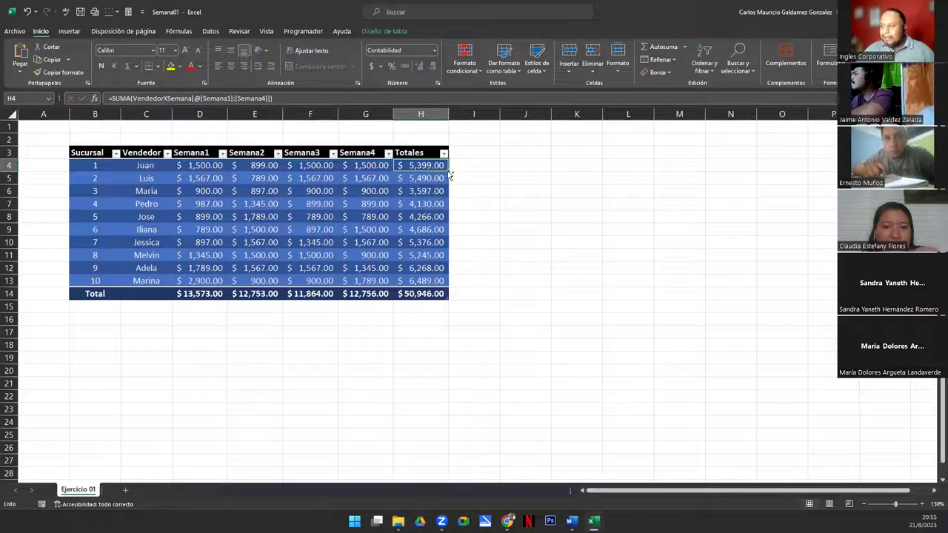
{"action": "key", "text": "ctrl+space"}
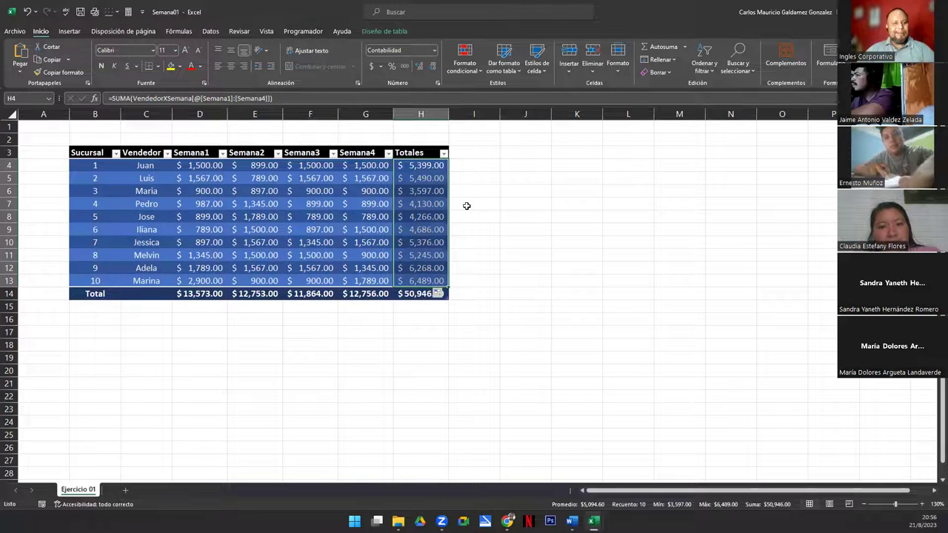
{"action": "left_click", "coordinate": [427, 166]}
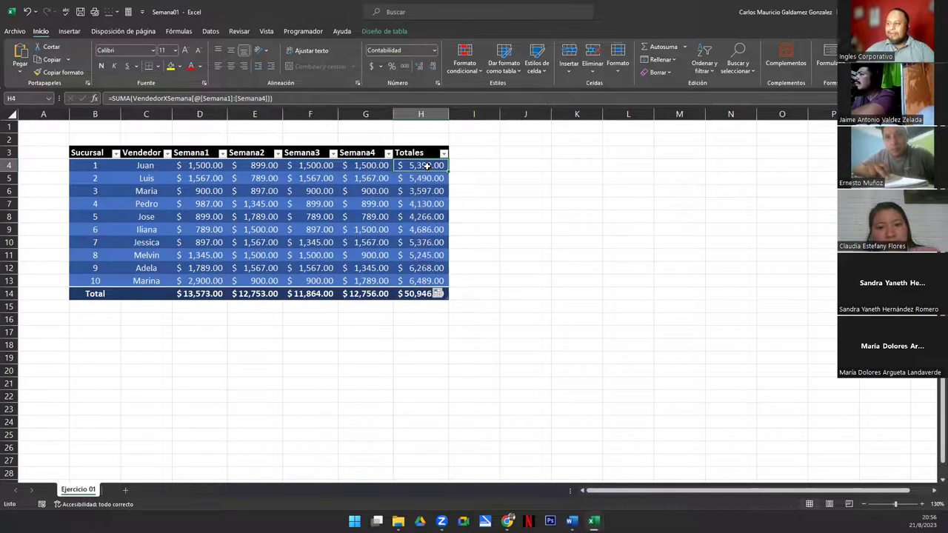
Examine the VendedorXSemana[@[Semana1]:[Semana4]] argument of the H4 formula, and close the cell with its formula intact
{"action": "double_click", "coordinate": [415, 166]}
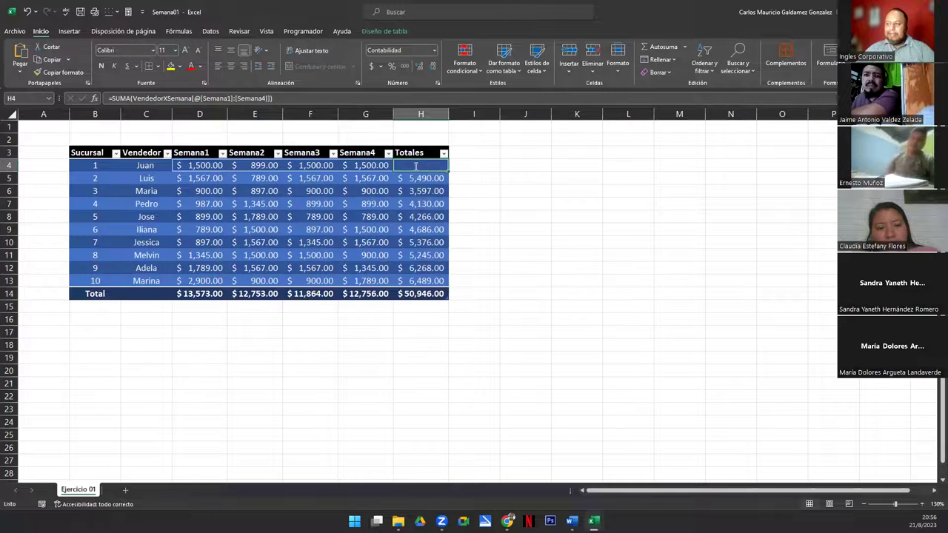
{"action": "left_click_drag", "start_coordinate": [426, 166], "coordinate": [599, 166]}
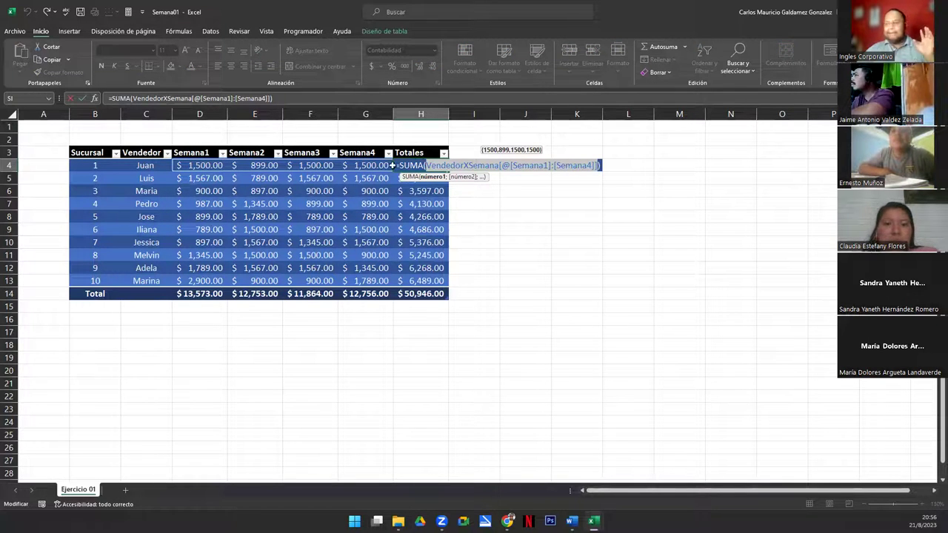
{"action": "left_click", "coordinate": [600, 166]}
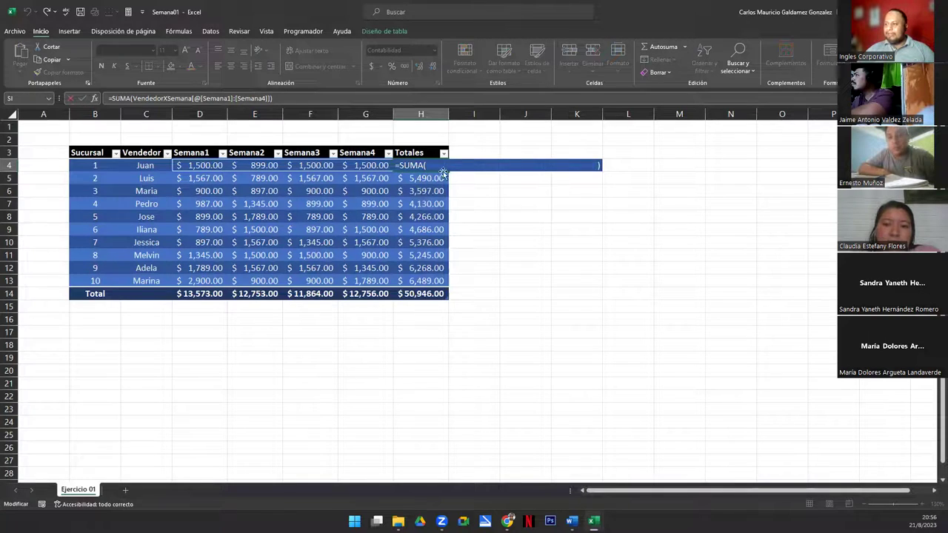
{"action": "left_click_drag", "start_coordinate": [426, 166], "coordinate": [602, 166]}
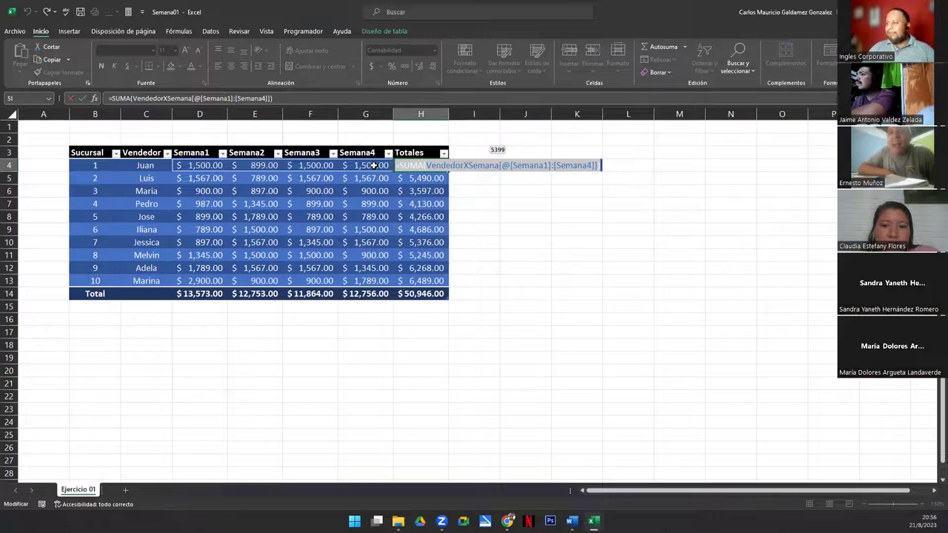
{"action": "key", "text": "Return"}
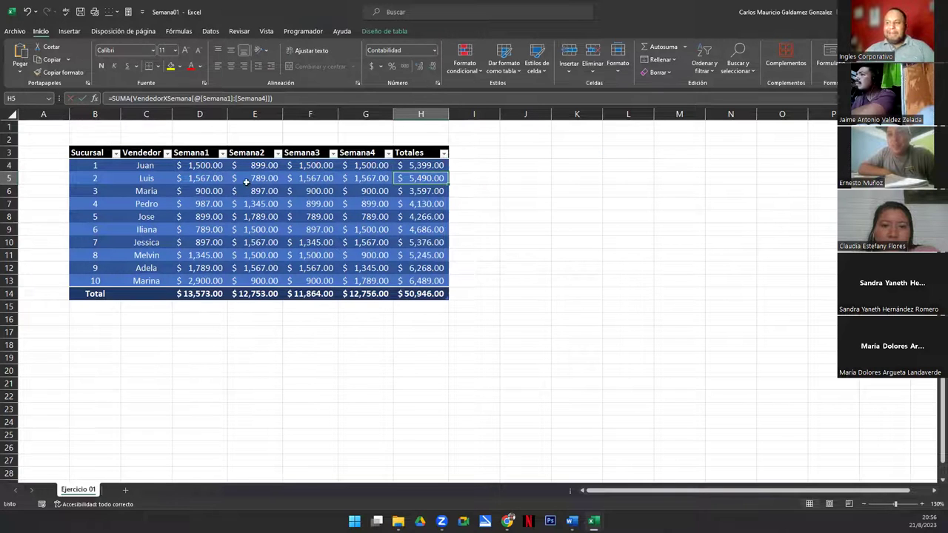
Switch to the Sesión01 workbook, showing the exercise instructions on sheet Hoja1
{"action": "left_click", "coordinate": [208, 230]}
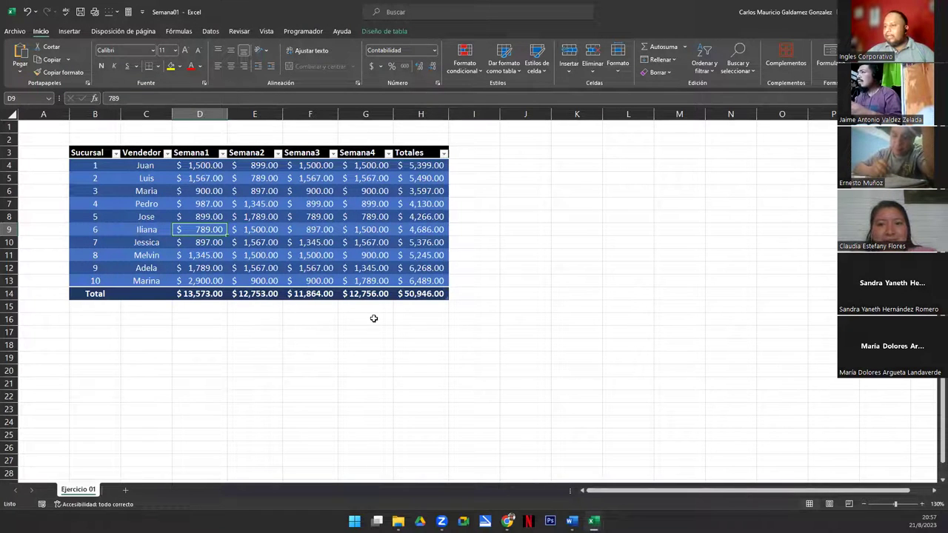
{"action": "key", "text": "alt+Tab"}
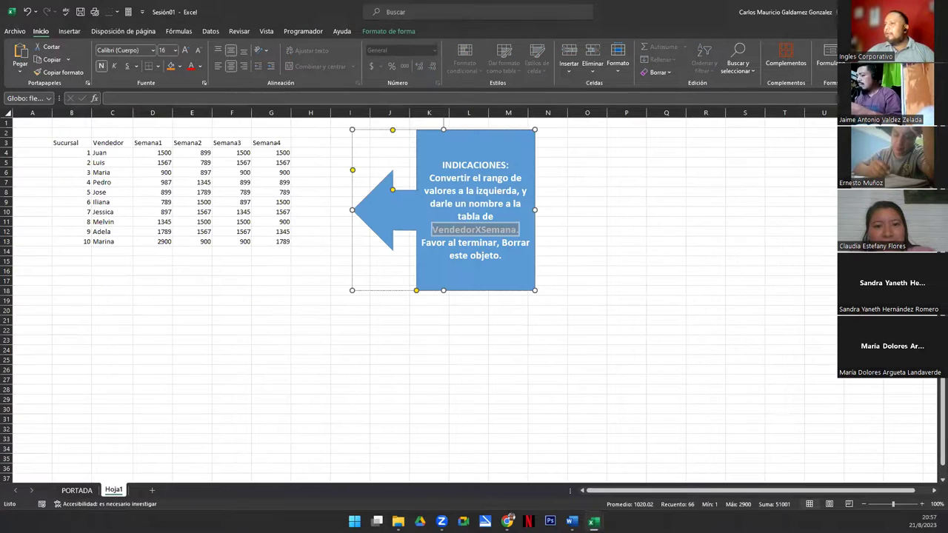
Leave the full-screen presentation in the browser, and review the course's Introducción unit on Tablas dinámicas en Excel
{"action": "key", "text": "alt+Tab"}
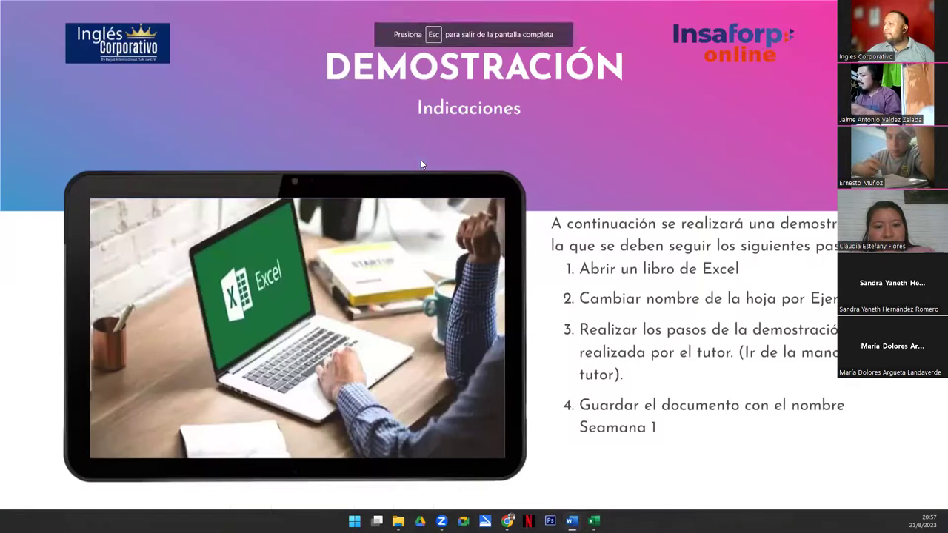
{"action": "key", "text": "Escape"}
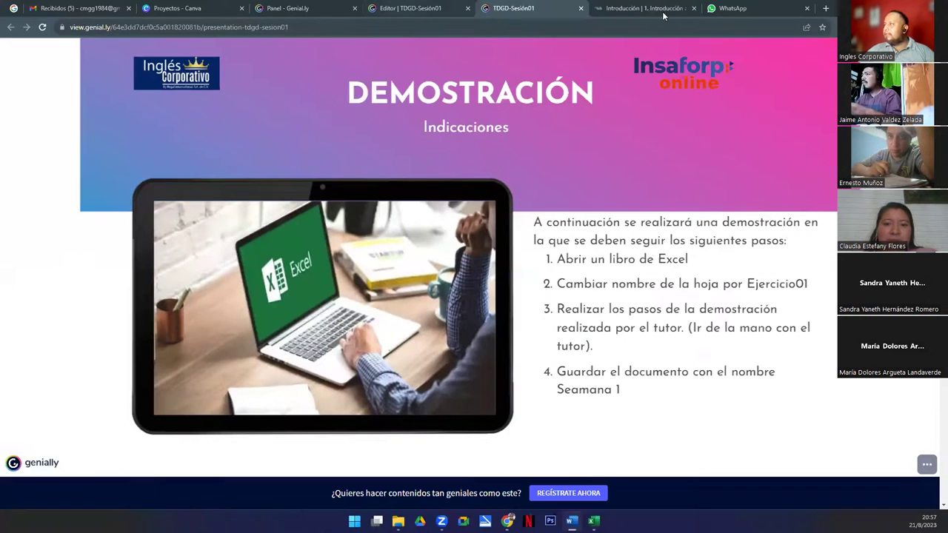
{"action": "left_click", "coordinate": [658, 8]}
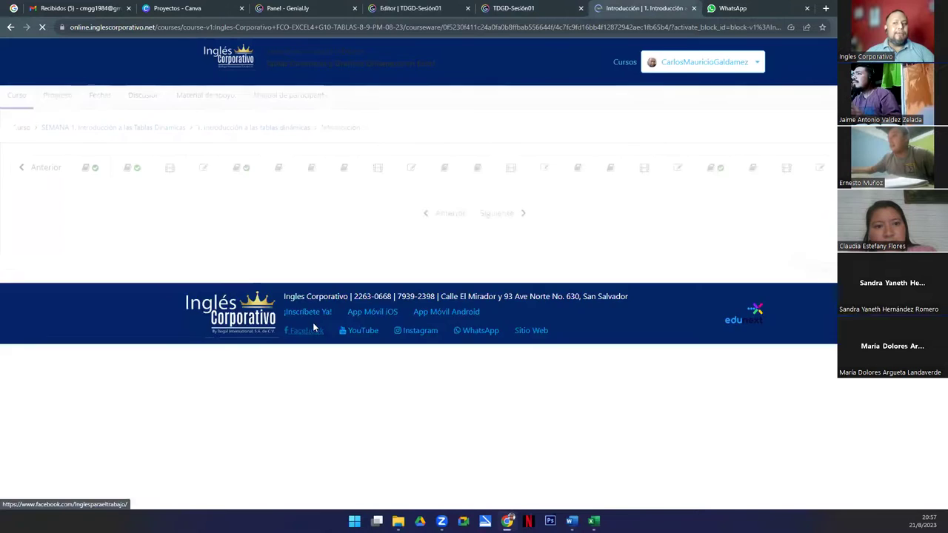
{"action": "left_click", "coordinate": [89, 177]}
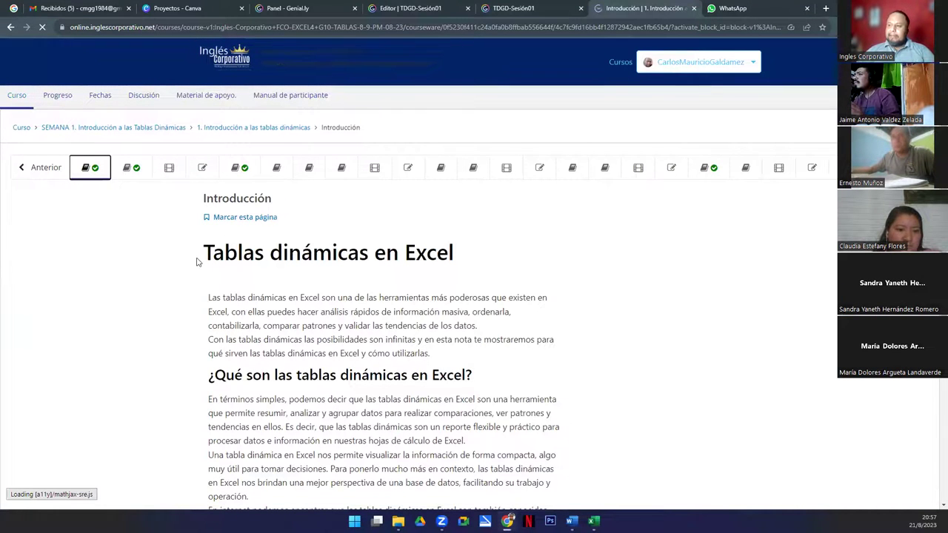
{"action": "left_click_drag", "start_coordinate": [197, 262], "coordinate": [495, 265]}
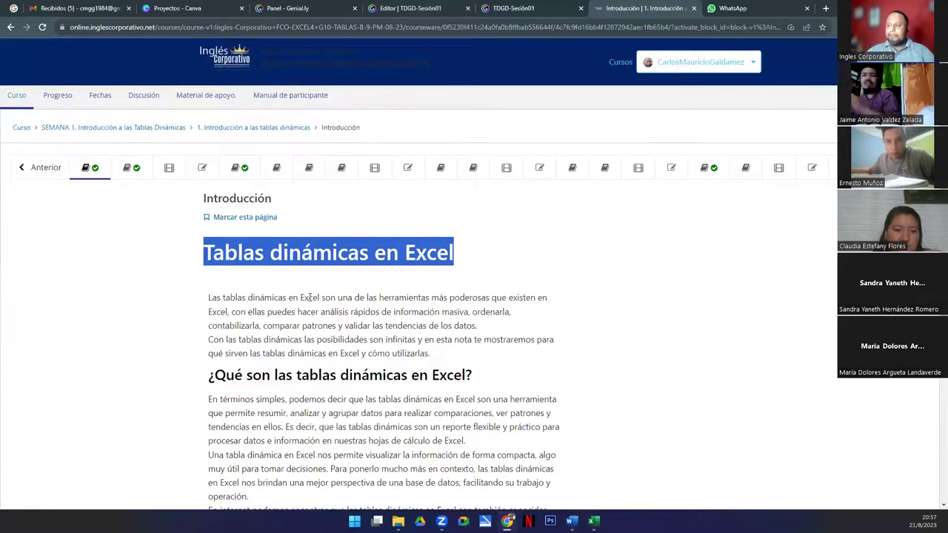
{"action": "scroll", "coordinate": [310, 297], "scroll_direction": "down", "scroll_amount": 3}
{"action": "scroll", "coordinate": [341, 214], "scroll_direction": "up", "scroll_amount": 3}
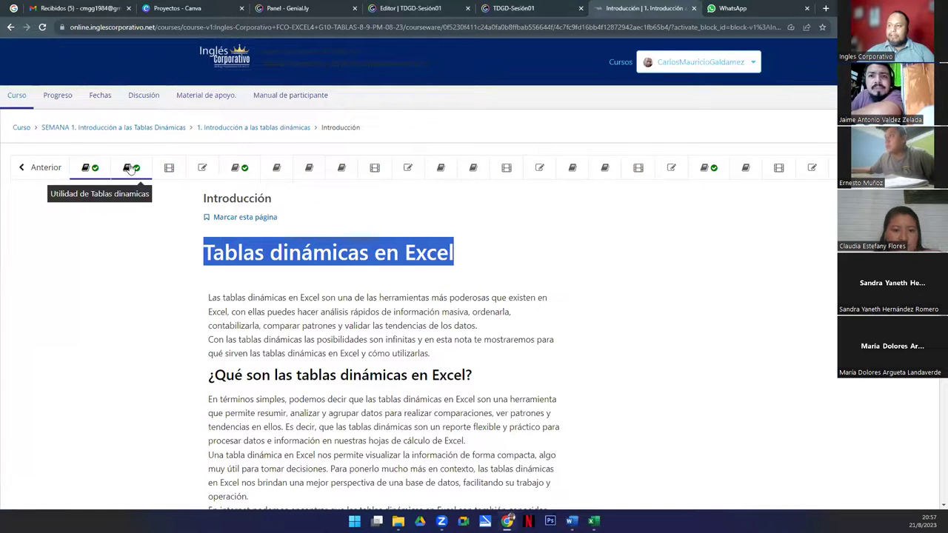
Open the Utilidad de Tablas dinamicas unit, and examine what pivot tables are for and the list of their uses
{"action": "left_click", "coordinate": [129, 169]}
{"action": "left_click_drag", "start_coordinate": [201, 198], "coordinate": [419, 208]}
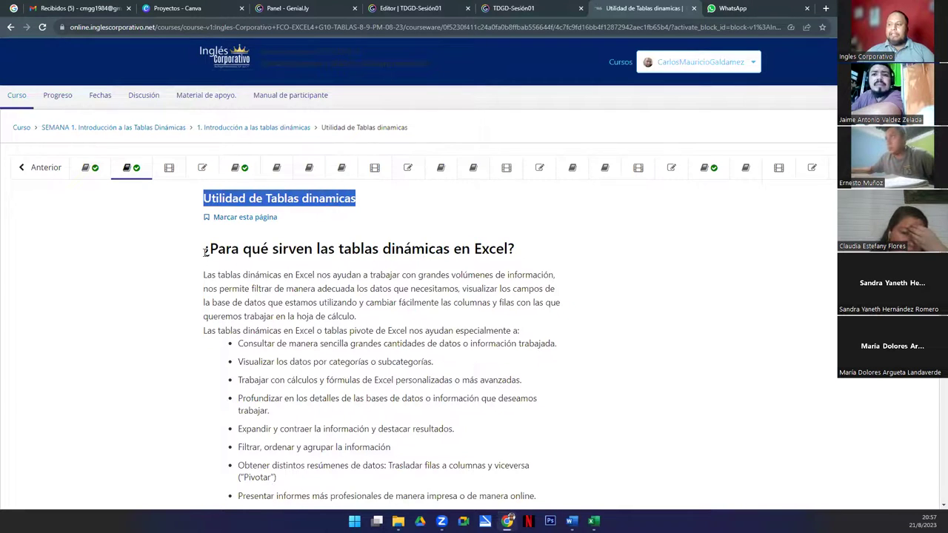
{"action": "left_click_drag", "start_coordinate": [204, 249], "coordinate": [532, 302]}
{"action": "scroll", "coordinate": [437, 365], "scroll_direction": "down", "scroll_amount": 3}
{"action": "left_click_drag", "start_coordinate": [237, 96], "coordinate": [575, 249]}
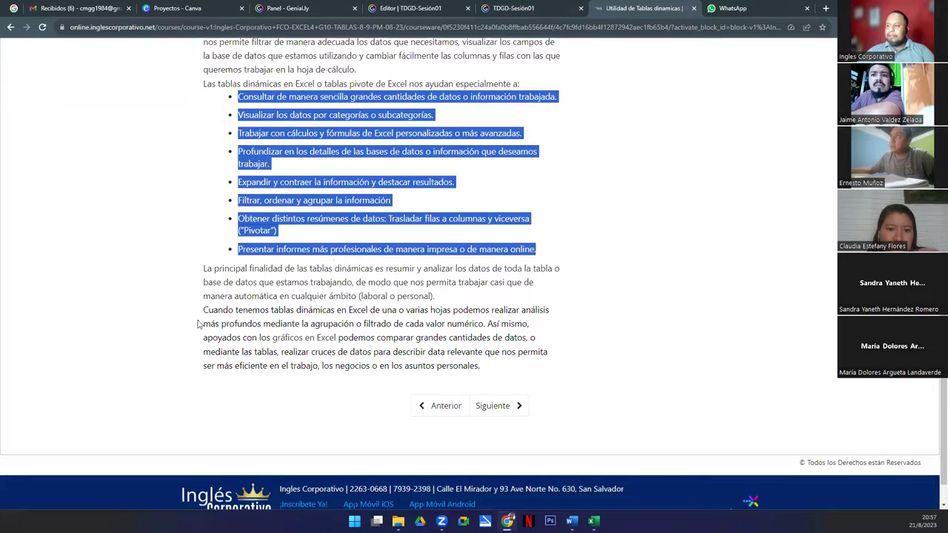
{"action": "scroll", "coordinate": [306, 307], "scroll_direction": "up", "scroll_amount": 4}
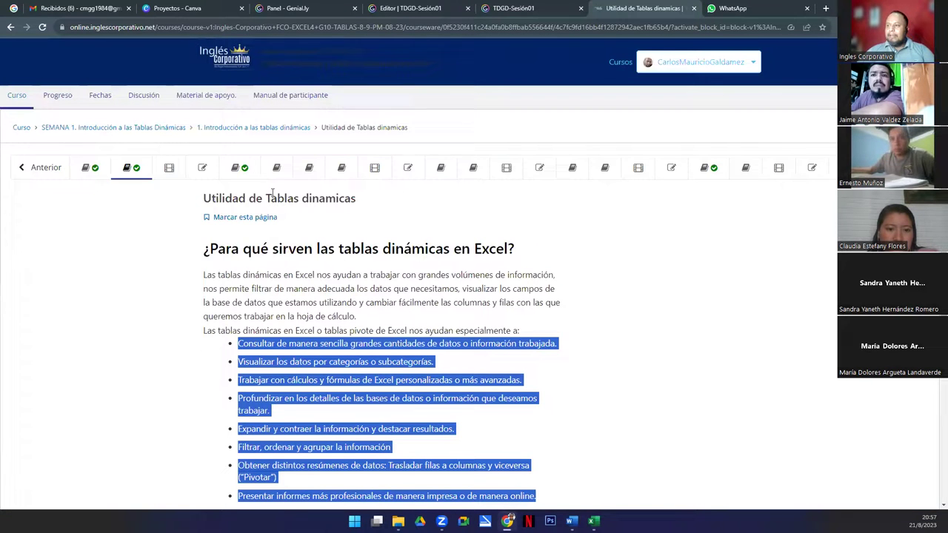
Open the Videoconferencia #1 Introducción a las tablas dinámicas unit and look over its embedded session video
{"action": "left_click", "coordinate": [169, 167]}
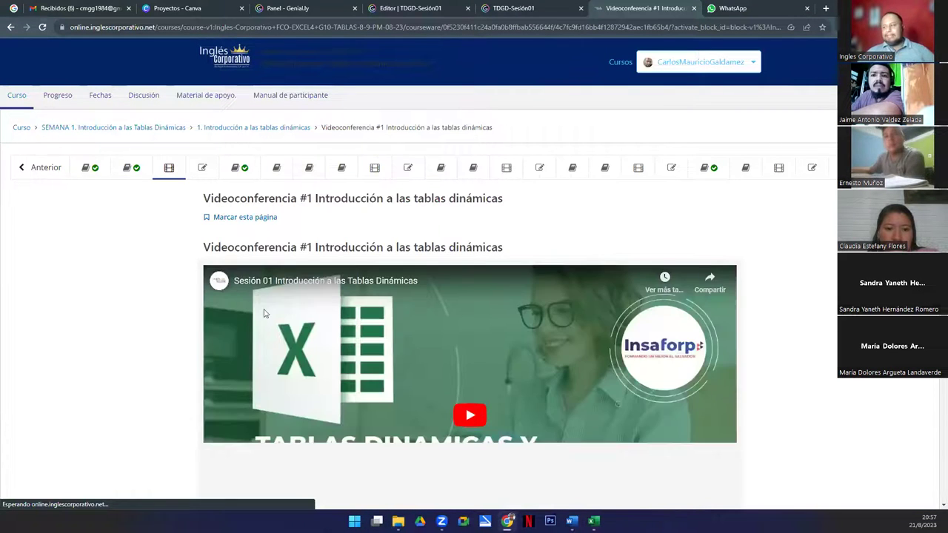
{"action": "scroll", "coordinate": [270, 353], "scroll_direction": "down", "scroll_amount": 2}
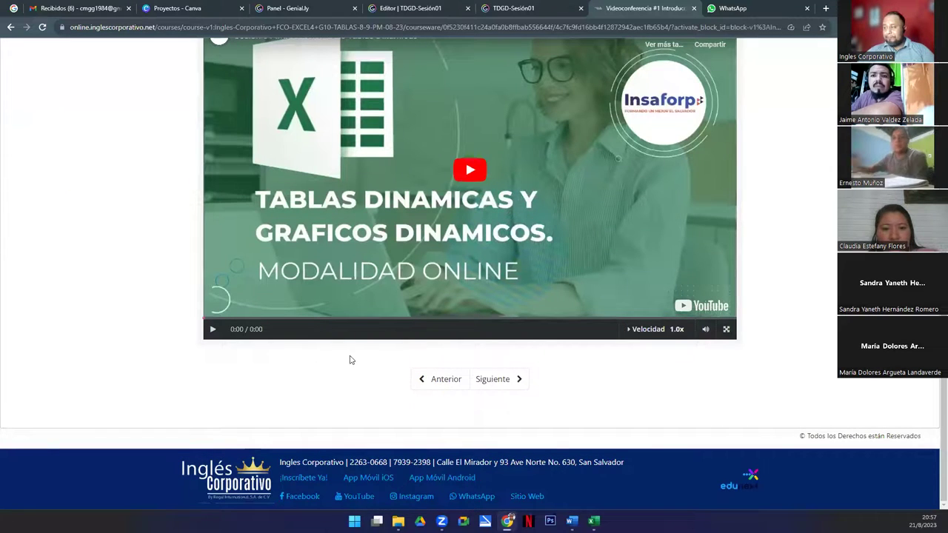
{"action": "scroll", "coordinate": [933, 400], "scroll_direction": "up", "scroll_amount": 1}
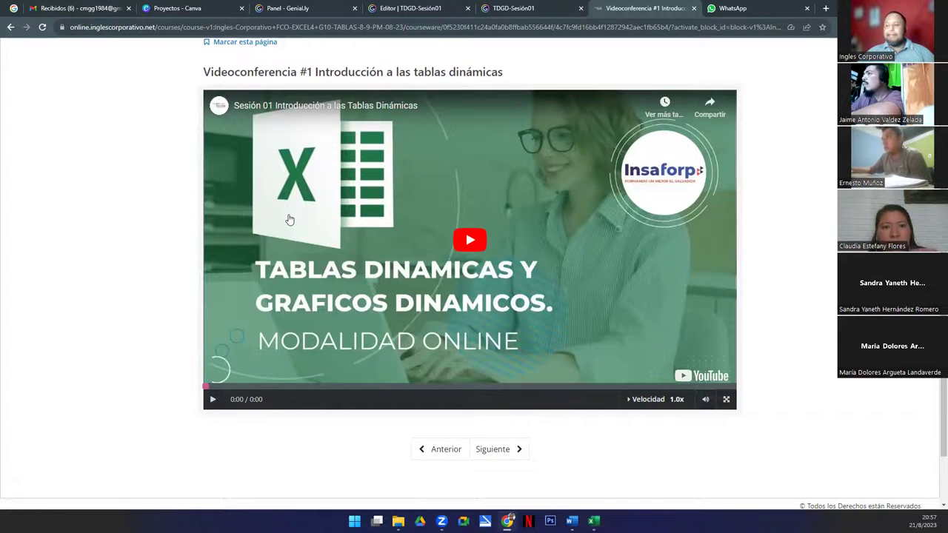
{"action": "scroll", "coordinate": [248, 217], "scroll_direction": "up", "scroll_amount": 3}
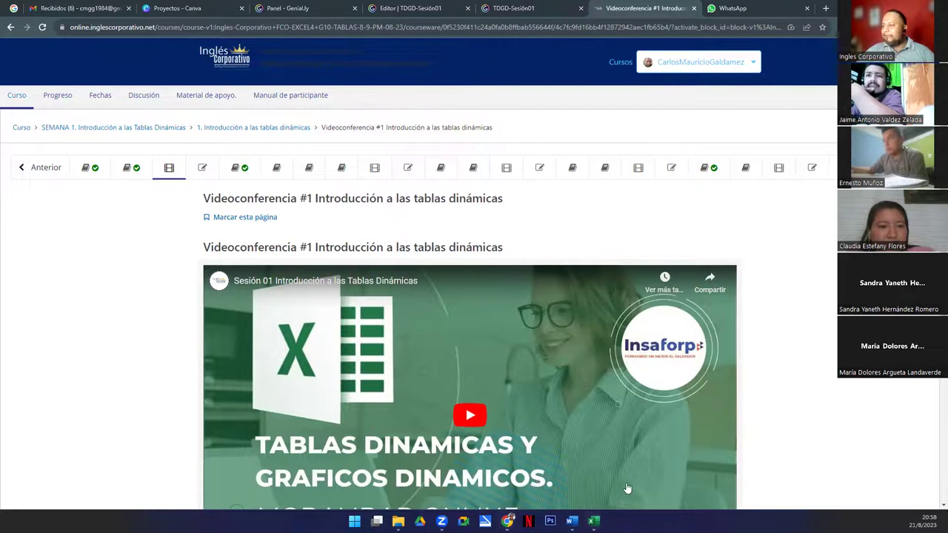
Switch to the Semana01 workbook in Excel, and inspect the Semana1 values of Adela and Pedro in the sales table
{"action": "mouse_move", "coordinate": [593, 520]}
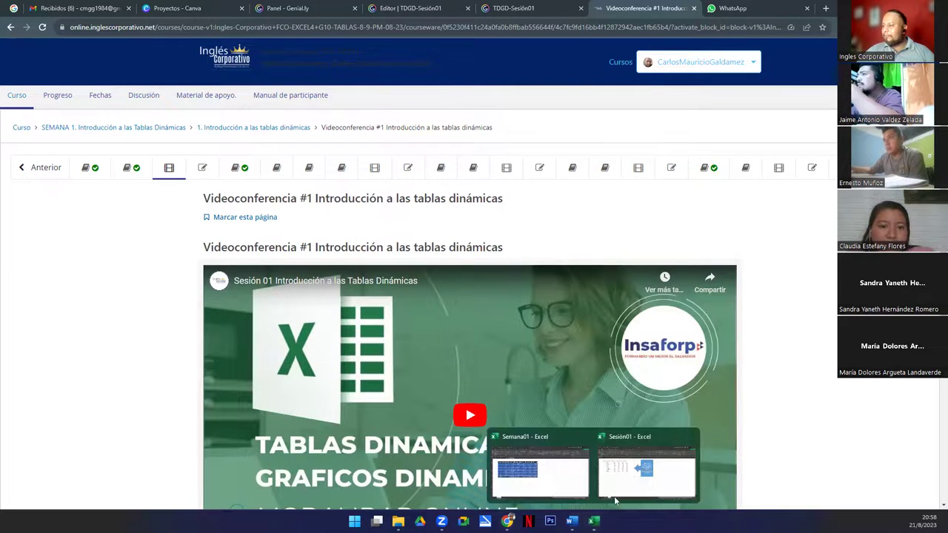
{"action": "left_click", "coordinate": [569, 488]}
{"action": "left_click", "coordinate": [205, 266]}
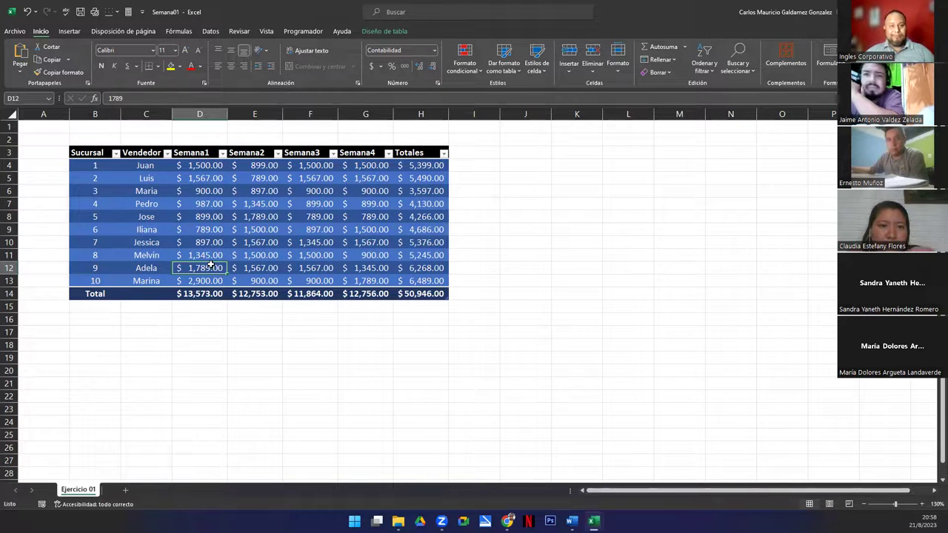
{"action": "left_click", "coordinate": [194, 203]}
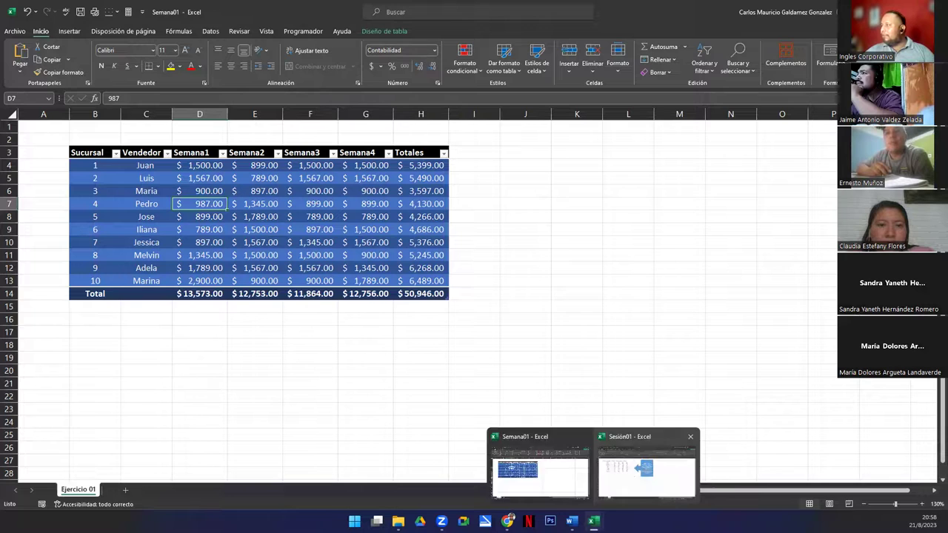
Switch back to the TDGD-Sesión01 presentation in the browser, show it full screen, and advance to the Consultas slide
{"action": "left_click", "coordinate": [506, 521]}
{"action": "left_click", "coordinate": [522, 8]}
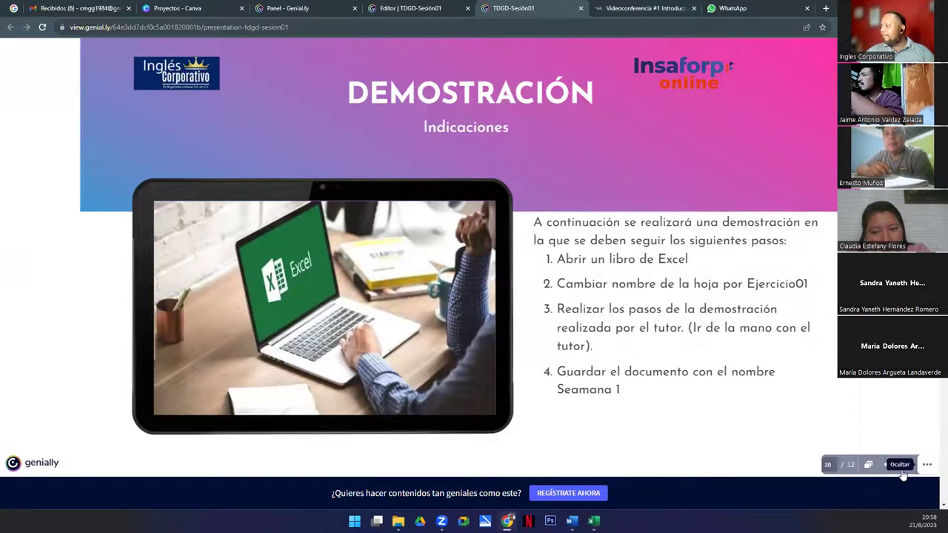
{"action": "left_click", "coordinate": [907, 465]}
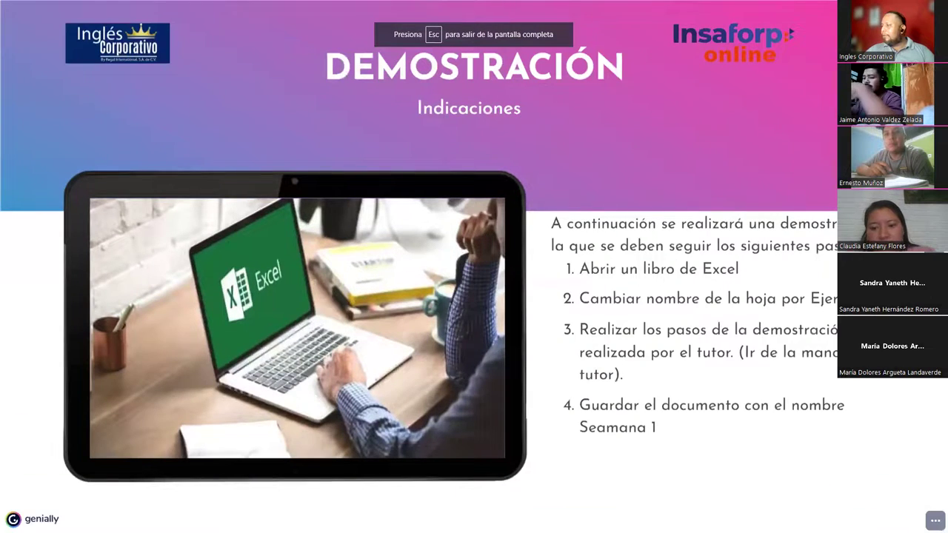
{"action": "scroll", "coordinate": [907, 464], "scroll_direction": "down", "scroll_amount": 1}
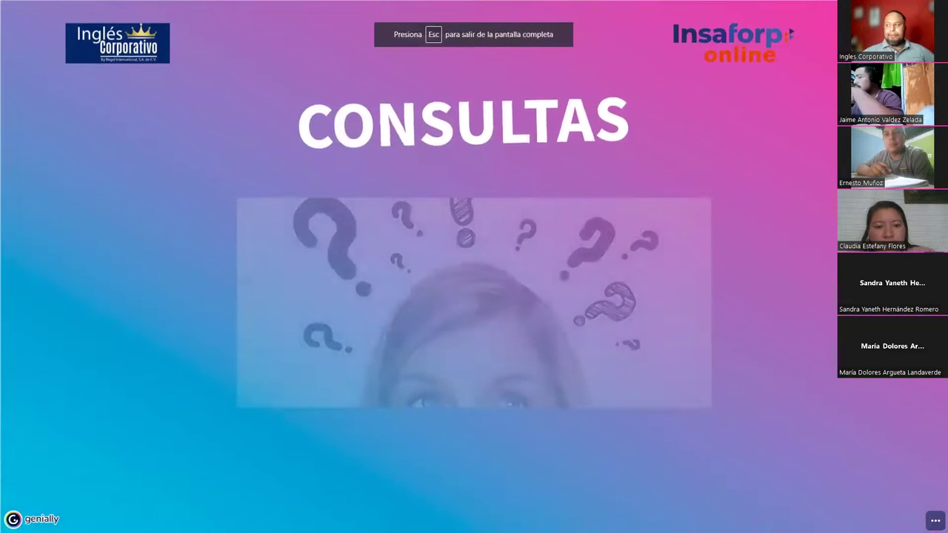